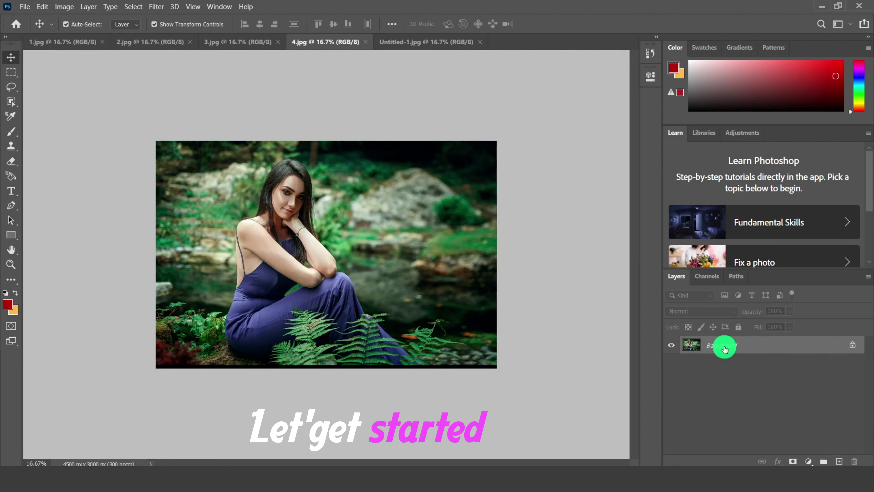
- Convert the seated portrait's Background layer to a smart object and open it in Camera Raw Filter
right_click(727, 348)
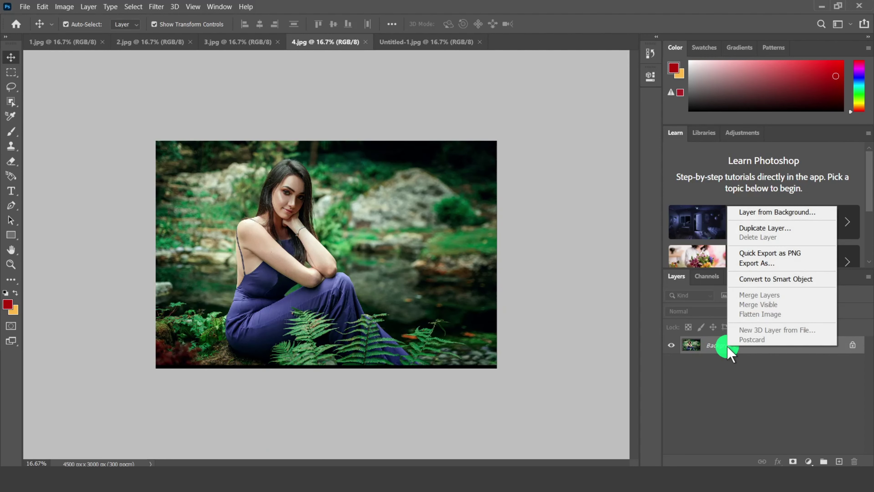
left_click(775, 280)
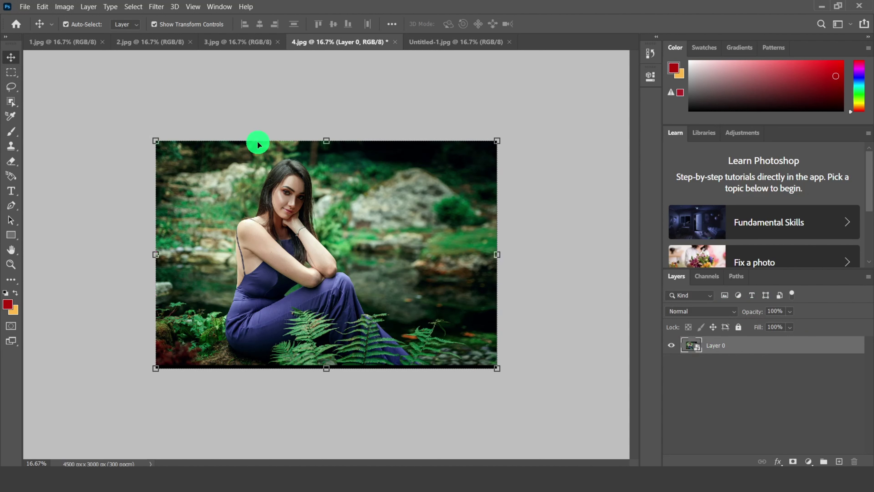
left_click(158, 7)
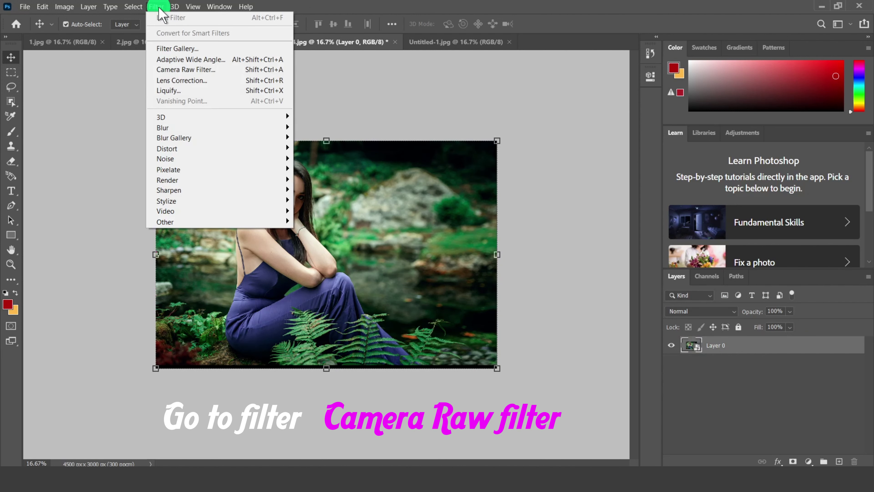
left_click(182, 70)
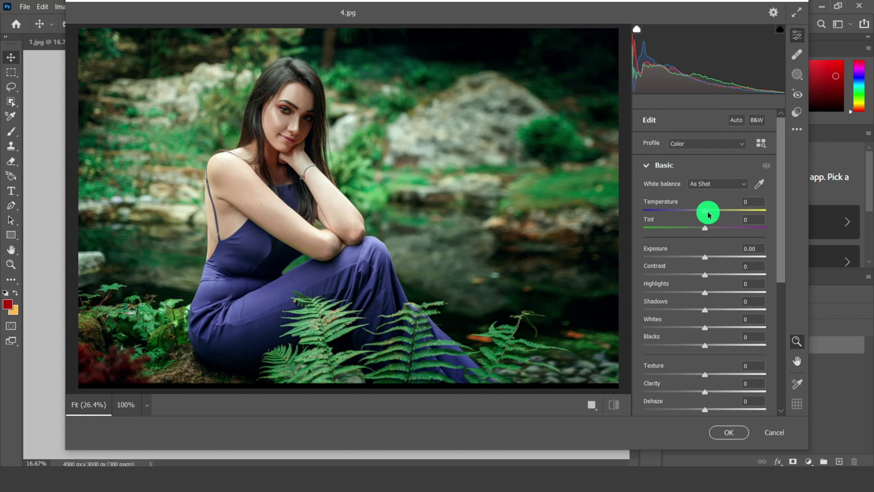
- Set Temperature +7, Tint +11, Contrast +32, Shadows -50 and Blacks -36 in Basic
left_click_drag(708, 213, 712, 215)
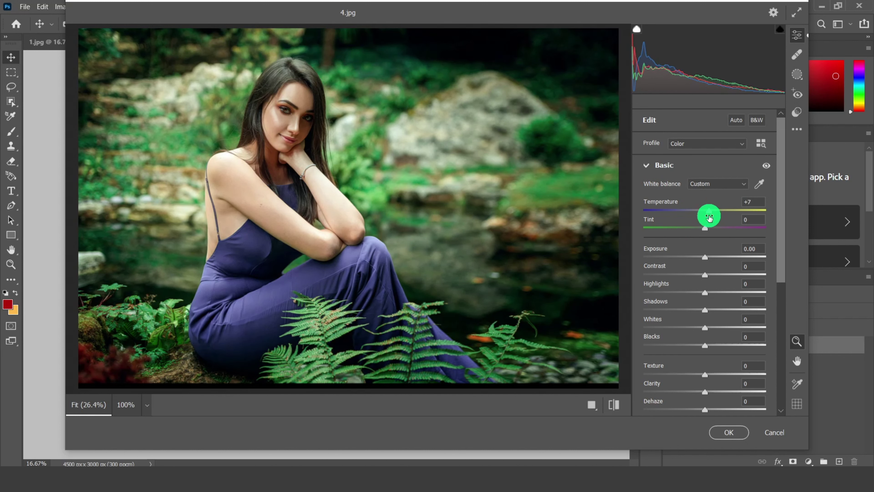
left_click_drag(659, 222, 714, 231)
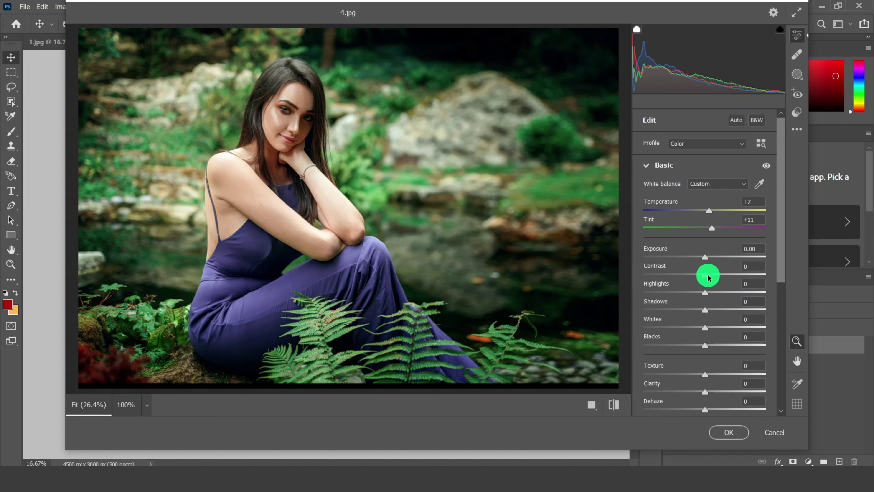
left_click_drag(708, 278, 727, 278)
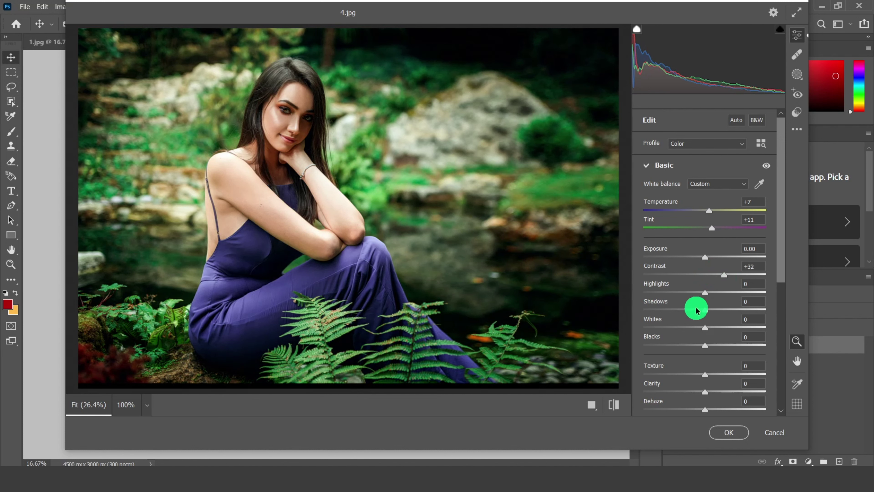
left_click_drag(705, 313, 674, 311)
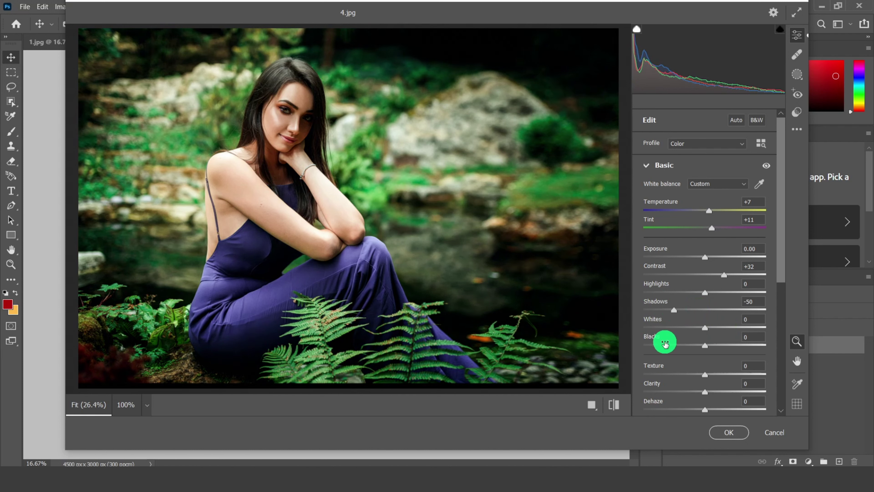
mouse_move(671, 345)
left_mouse_down()
mouse_move(699, 349)
mouse_move(684, 350)
left_mouse_up()
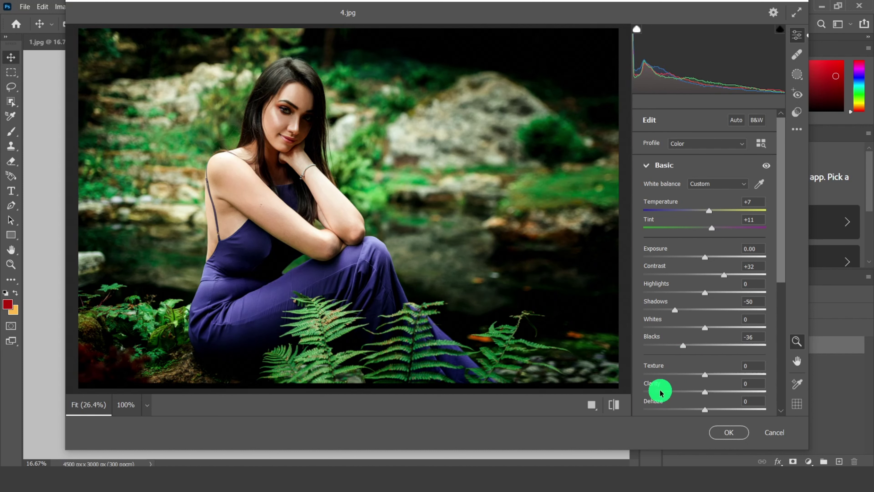
- Add Clarity +25 and Vibrance +23, then collapse the Basic panel
left_click_drag(710, 397, 721, 396)
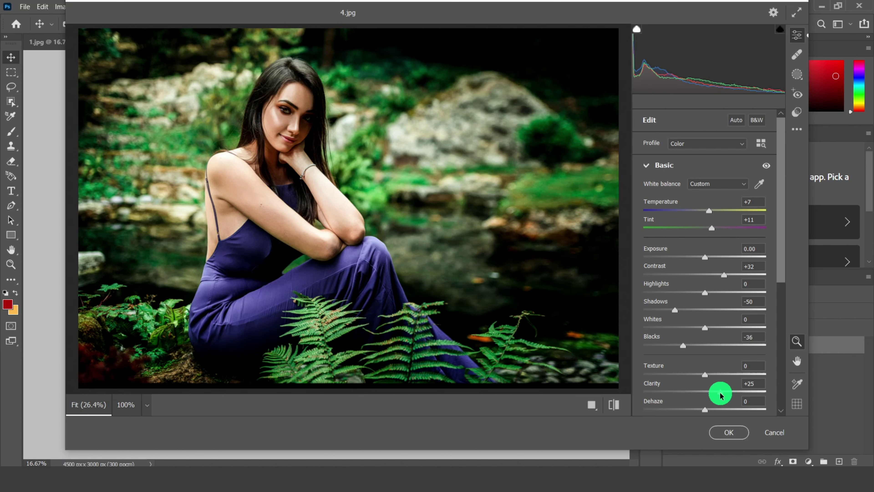
scroll(720, 393, "down", 2)
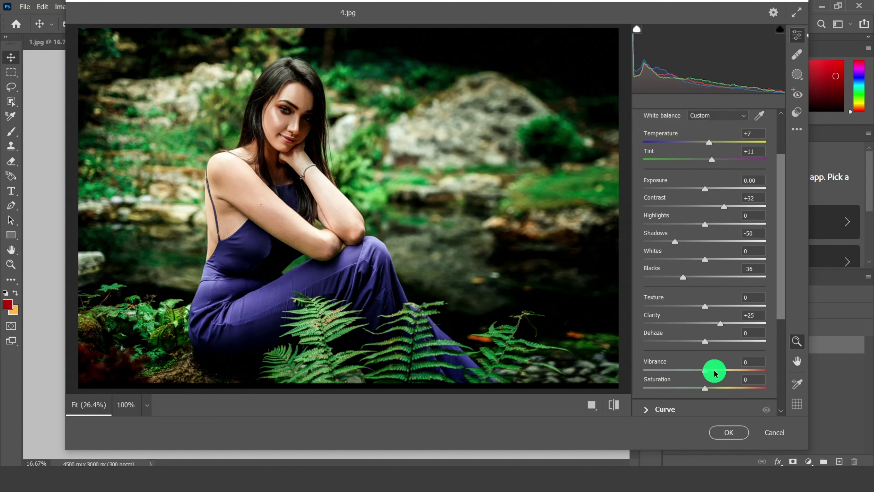
left_click_drag(714, 374, 723, 374)
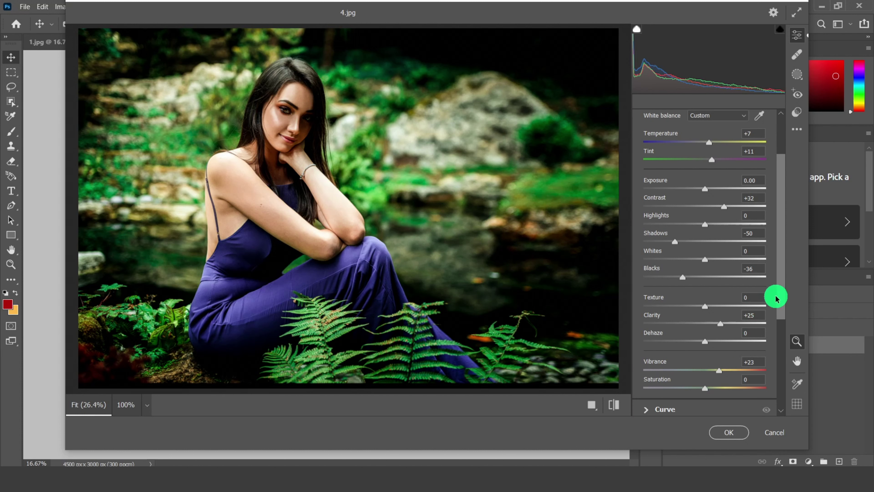
scroll(782, 298, "down", 3)
scroll(723, 286, "up", 5)
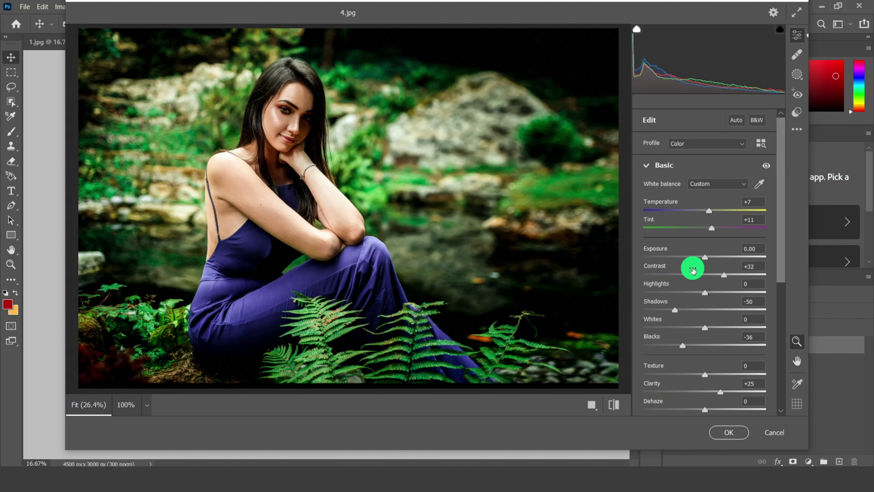
left_click(650, 169)
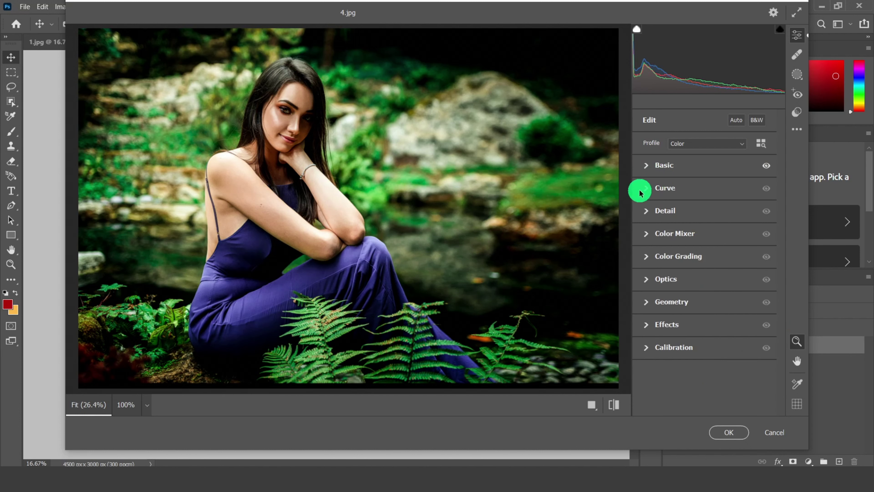
- Add a midtone point on the point curve and set the black point output to 15
left_click(647, 189)
left_click(682, 159)
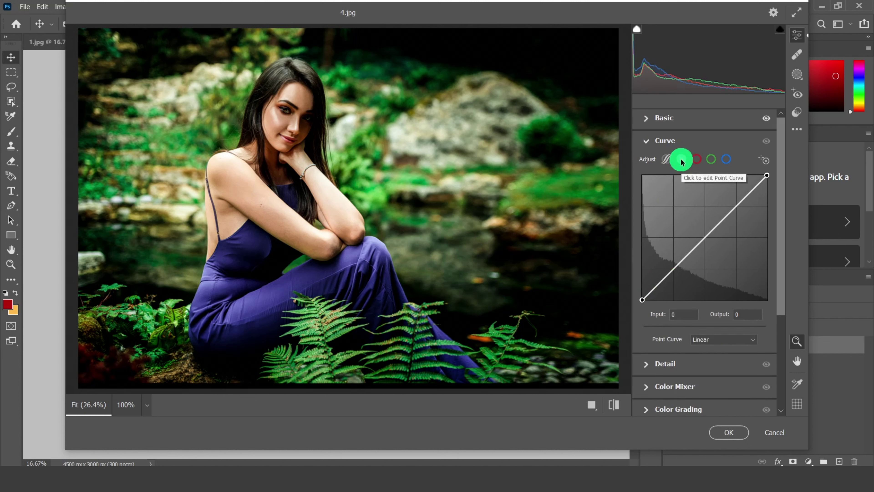
left_click_drag(689, 250, 674, 265)
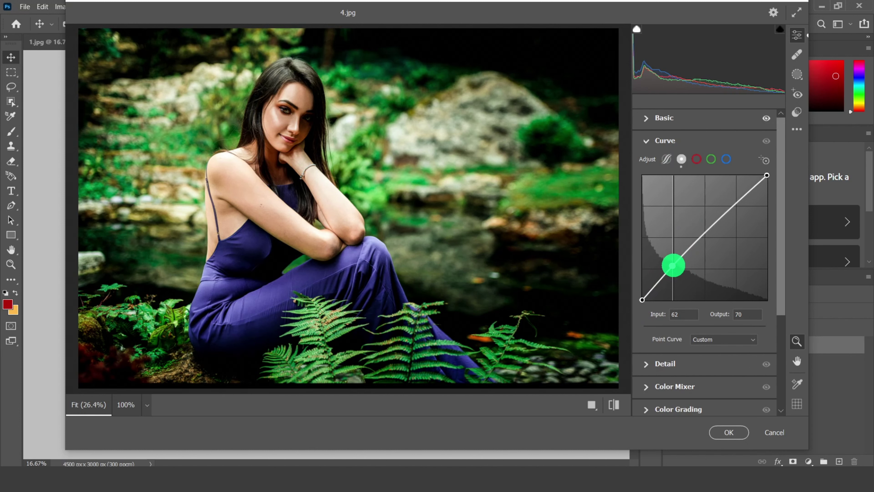
left_click_drag(643, 299, 646, 301)
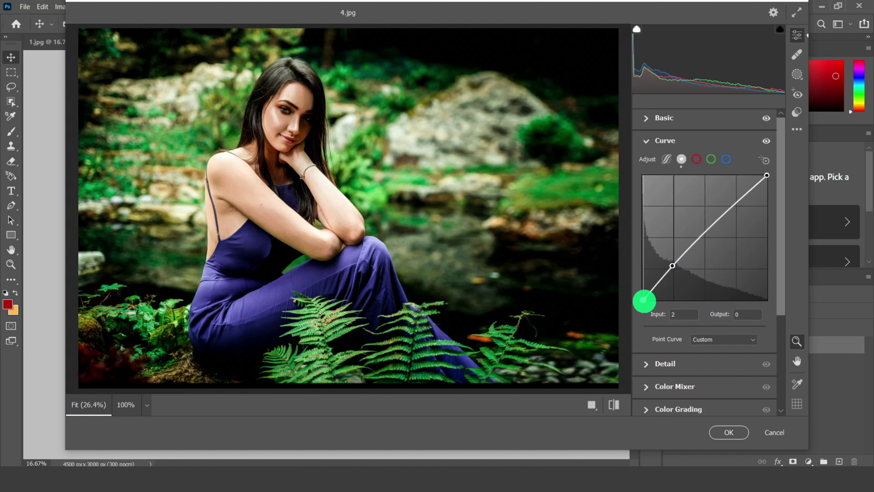
left_click(806, 276)
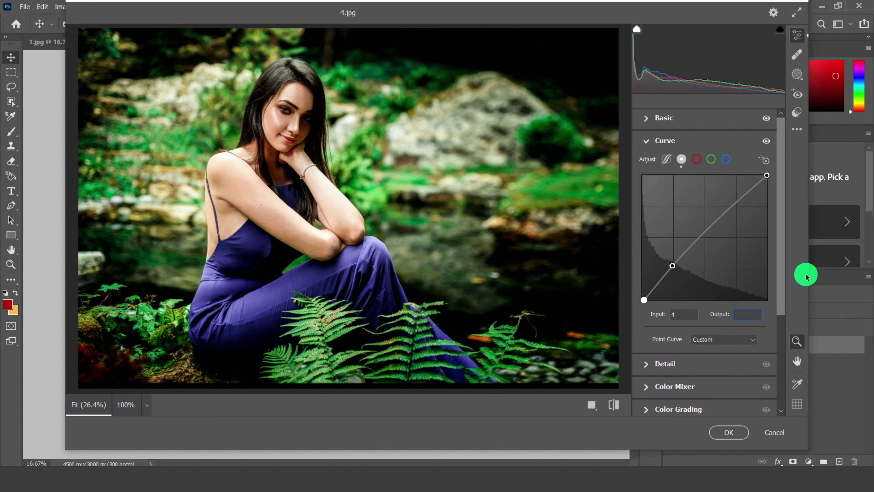
type("15")
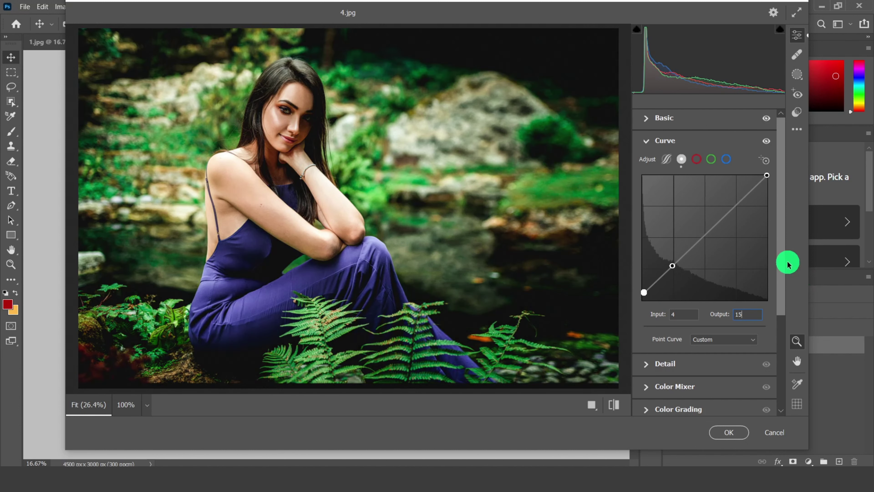
left_click(671, 264)
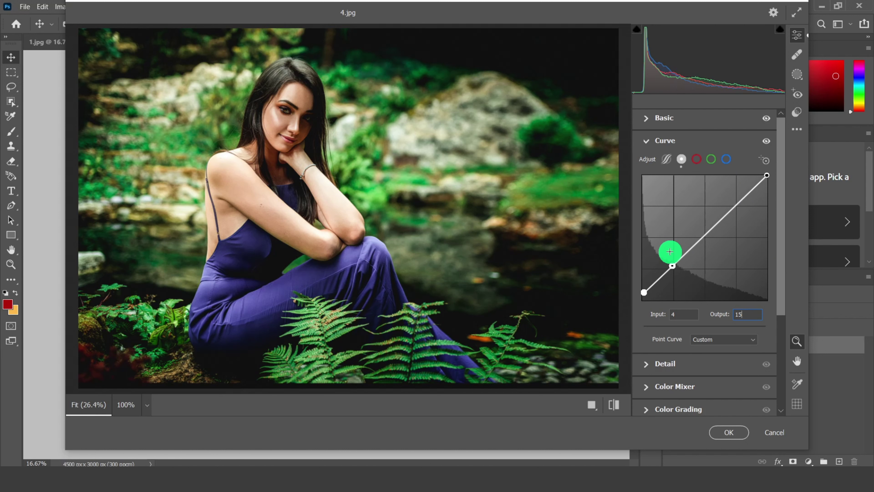
left_click(651, 140)
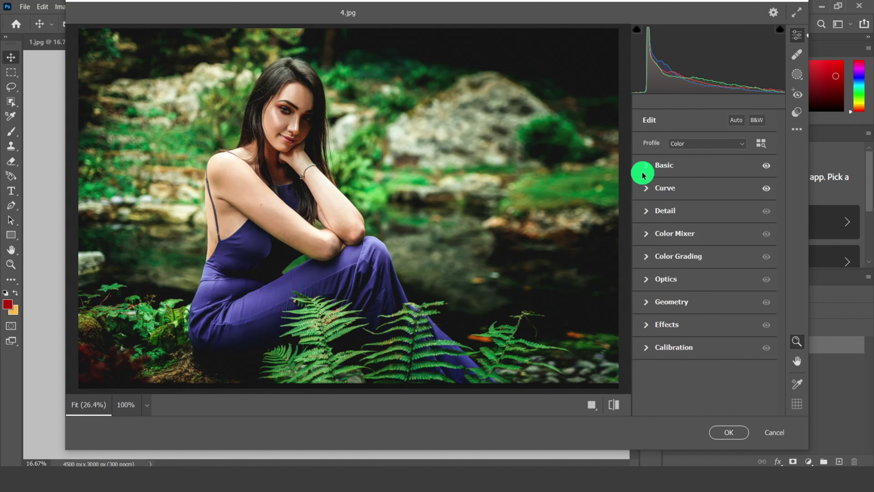
- Raise Detail sharpening to 36
left_click(649, 214)
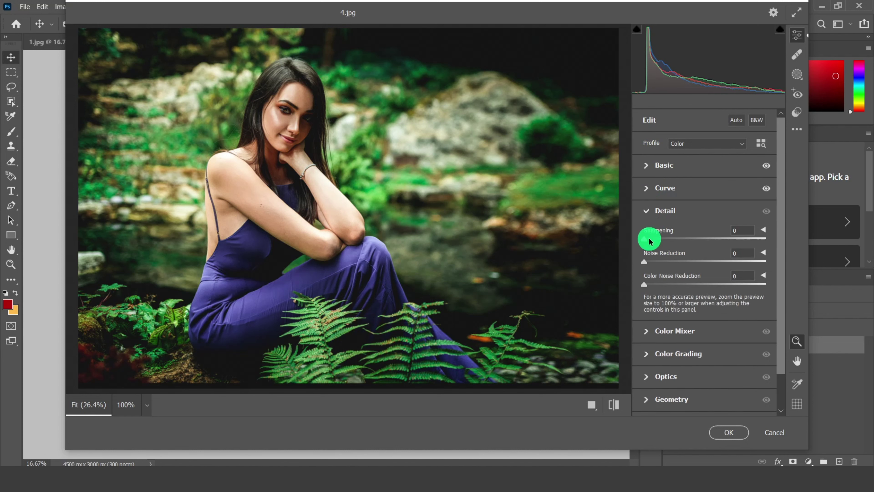
left_click_drag(652, 240, 674, 243)
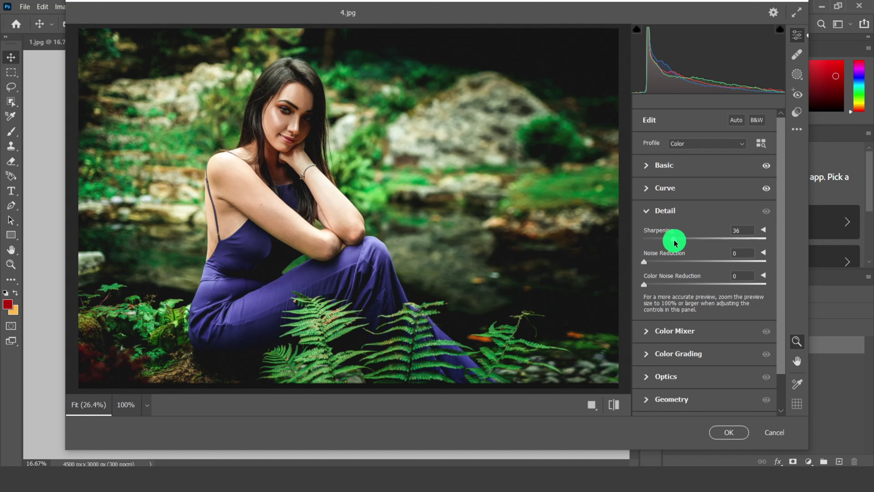
left_click(720, 276)
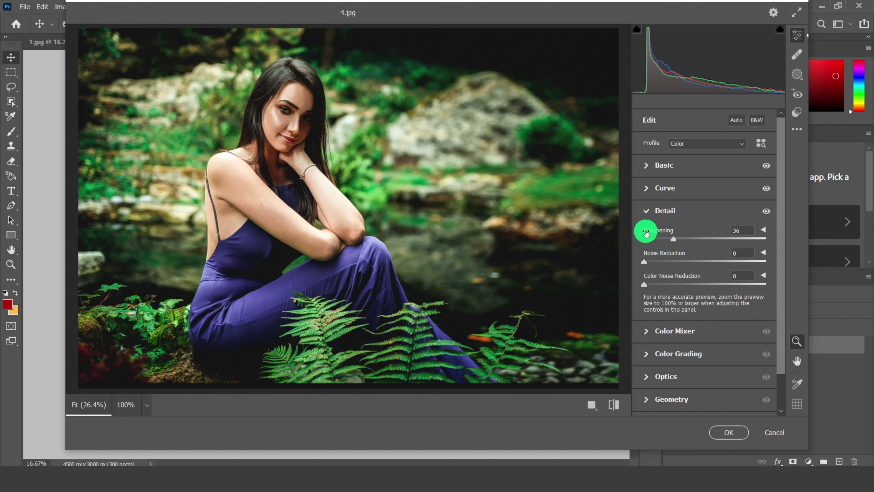
left_click(646, 210)
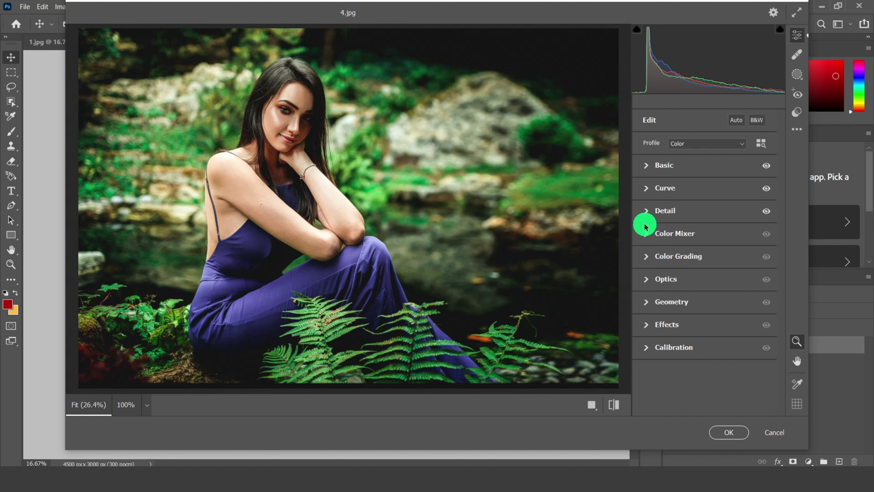
- Drag Color Mixer saturation down for oranges, greens, aquas, blues, purples and magentas, fully desaturating aquas through magentas
left_click(647, 232)
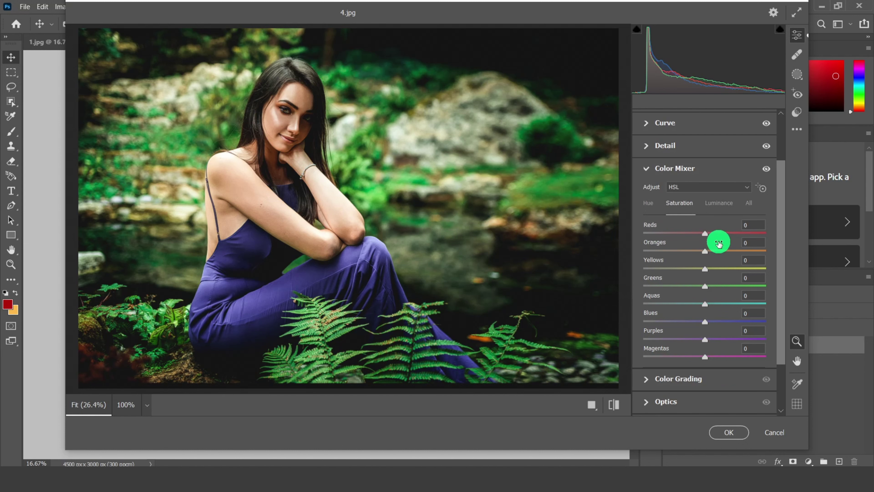
scroll(719, 243, "up", 2)
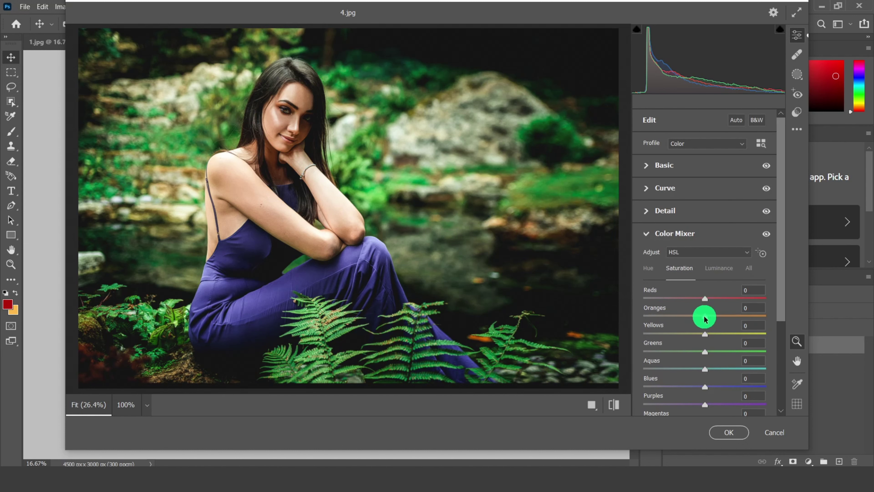
left_click_drag(704, 319, 691, 320)
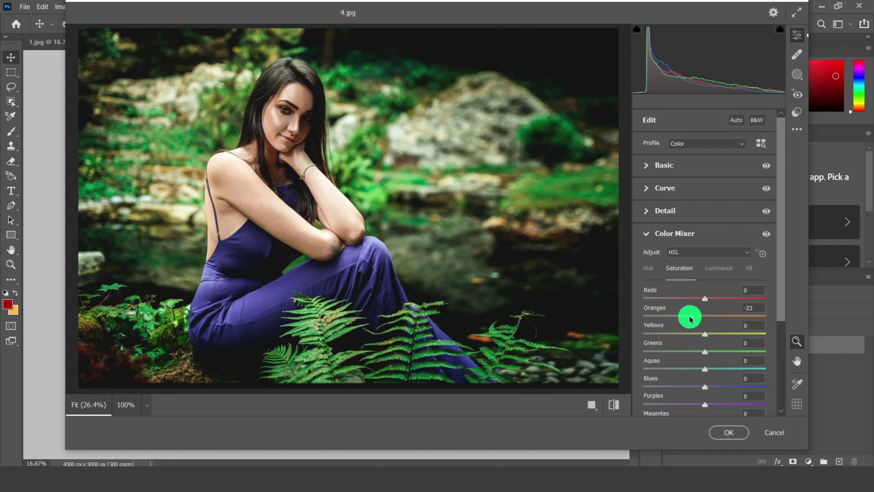
left_click_drag(782, 262, 780, 302)
left_click_drag(702, 281, 572, 275)
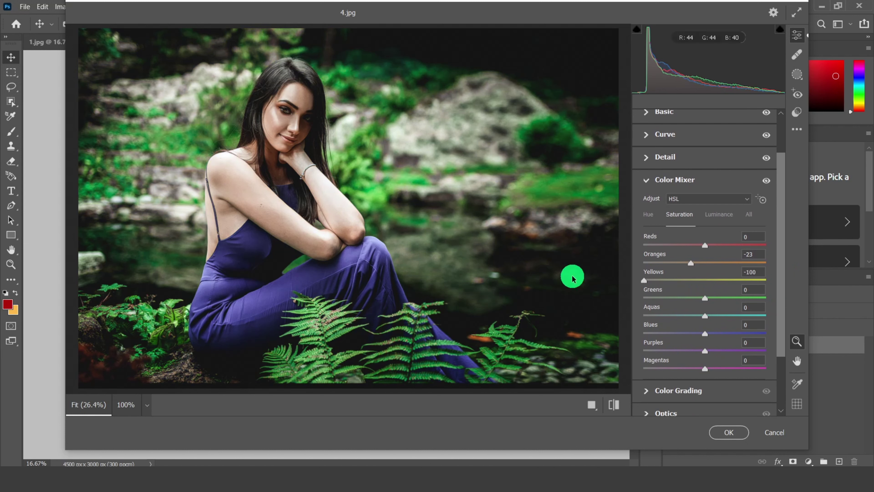
left_click_drag(705, 297, 634, 300)
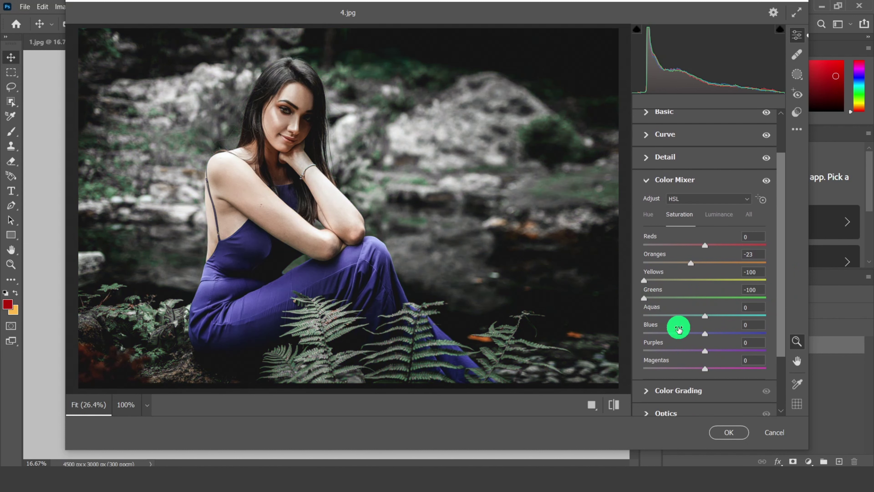
left_click_drag(705, 317, 607, 318)
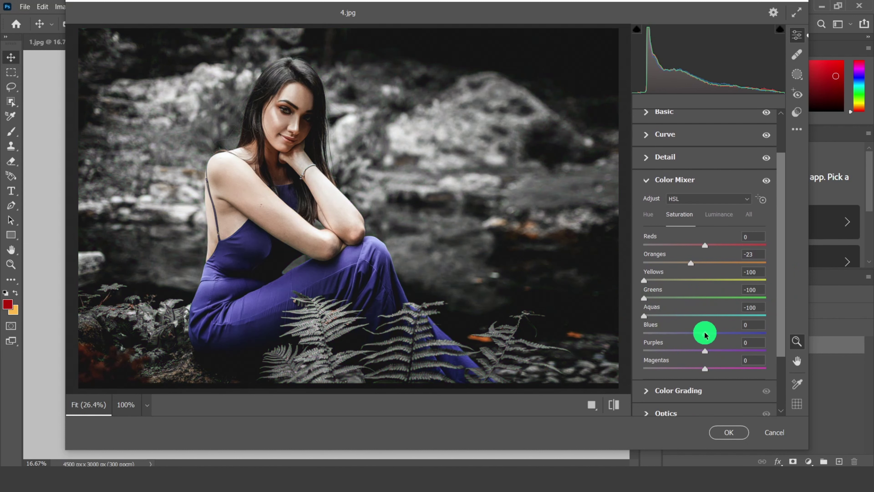
left_click_drag(705, 333, 611, 332)
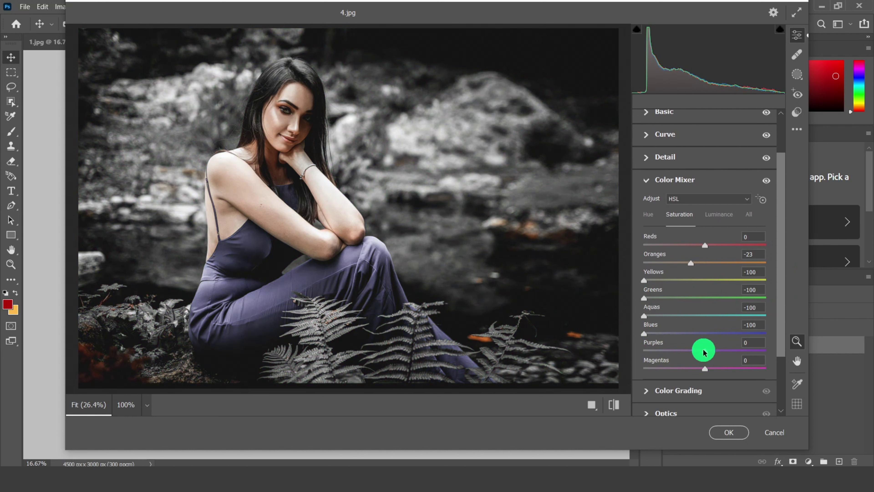
left_click_drag(704, 349, 615, 350)
left_click_drag(705, 368, 603, 368)
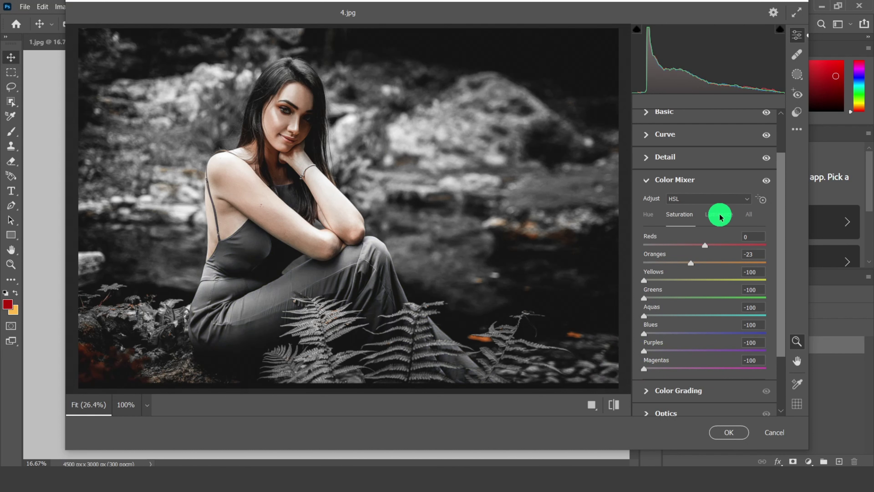
- Set Color Mixer luminance to +12 for every colour, then collapse Color Mixer
left_click(711, 215)
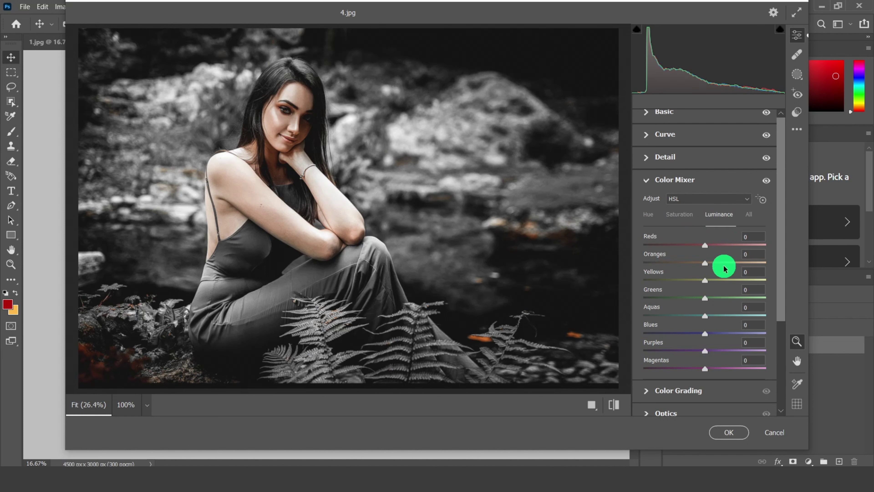
left_click_drag(705, 245, 711, 246)
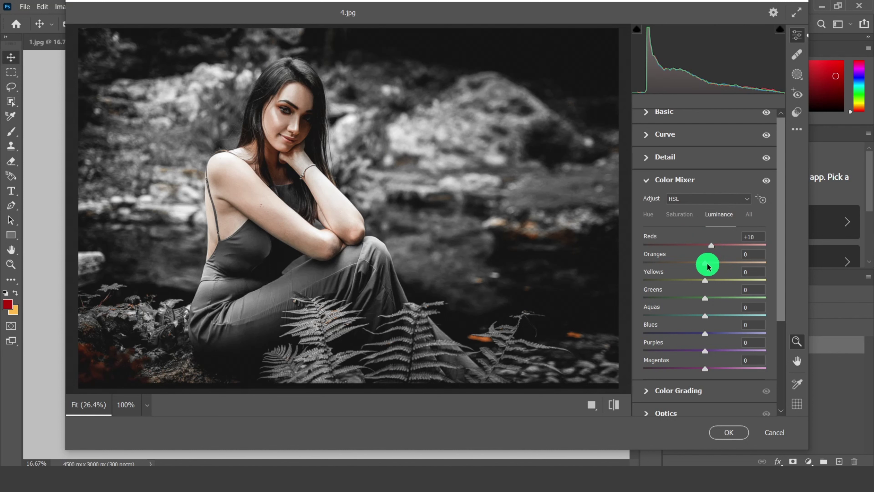
left_click_drag(712, 247, 714, 280)
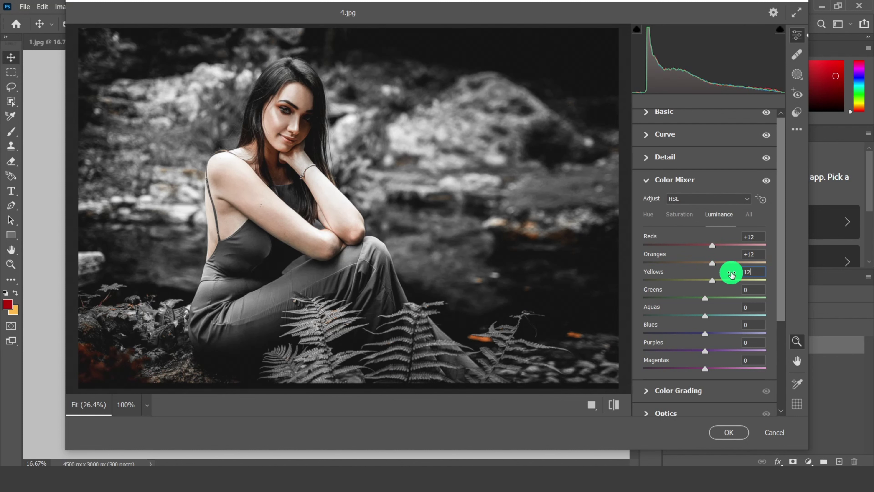
type("12")
left_click(752, 307)
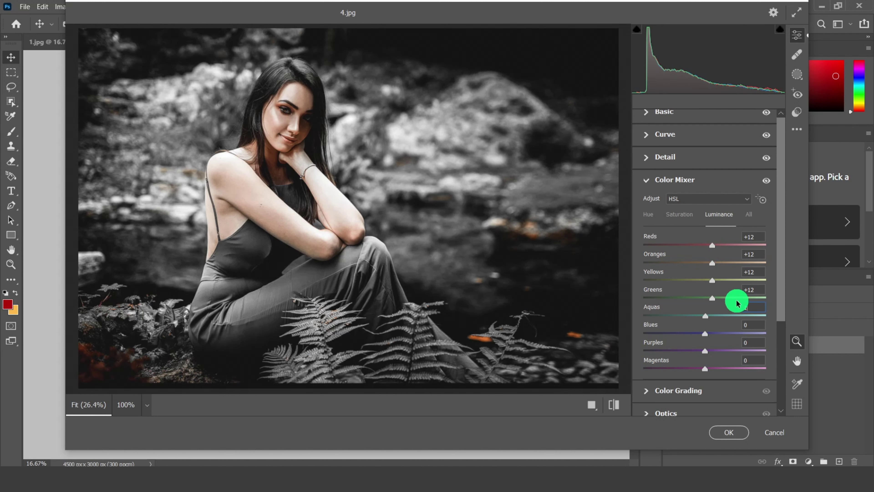
type("12")
left_click(756, 325)
type("12")
left_click(745, 343)
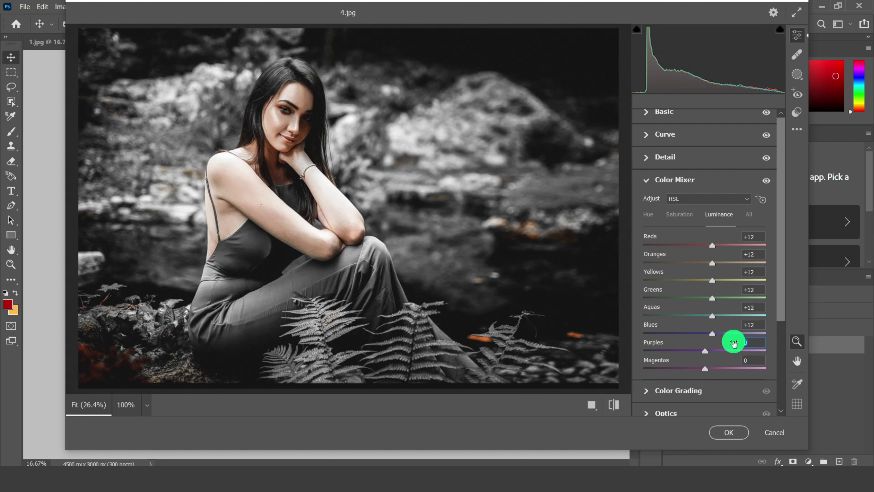
type("12")
left_click(746, 357)
type("12")
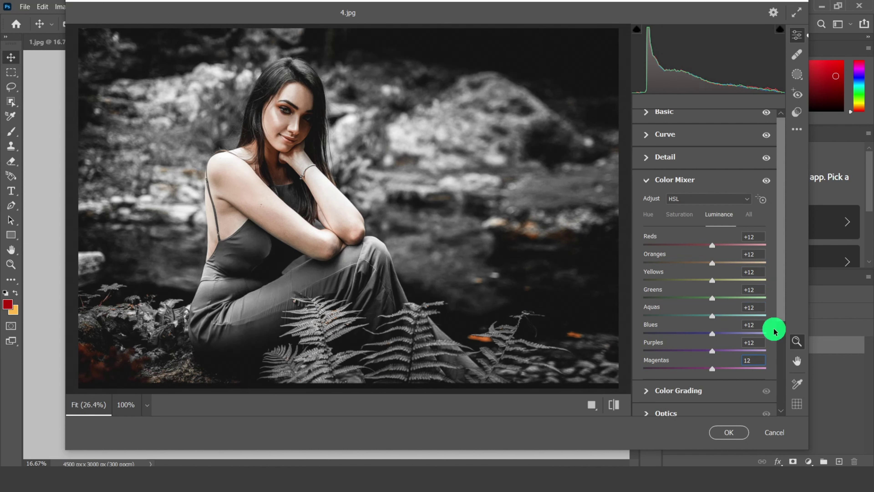
scroll(779, 324, "up", 1)
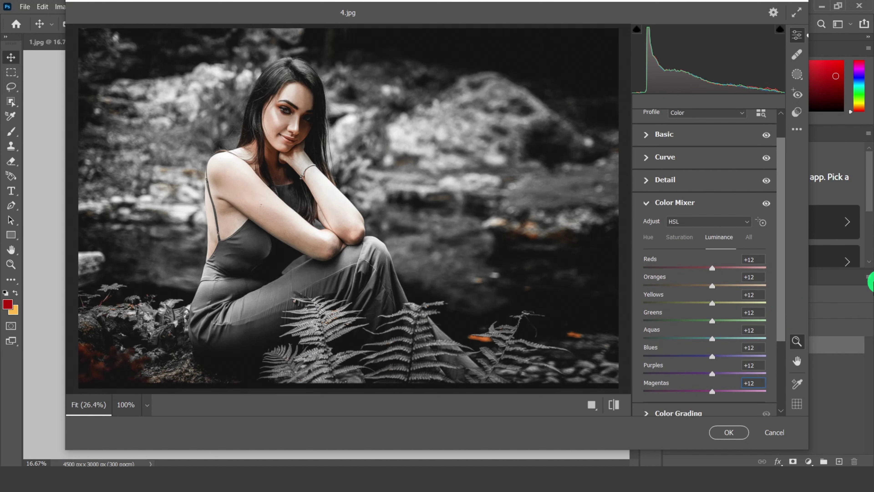
left_click(646, 204)
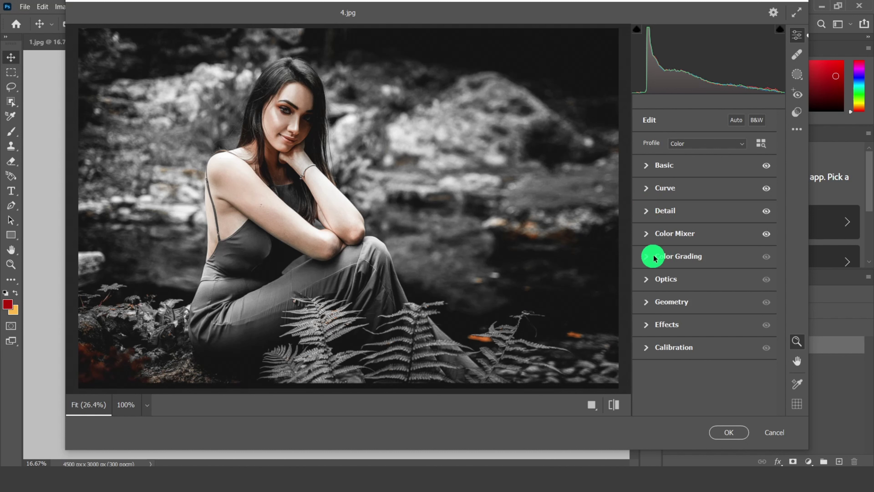
- Tint the Color Grading highlights wheel to Hue 32, Saturation 7
left_click(654, 257)
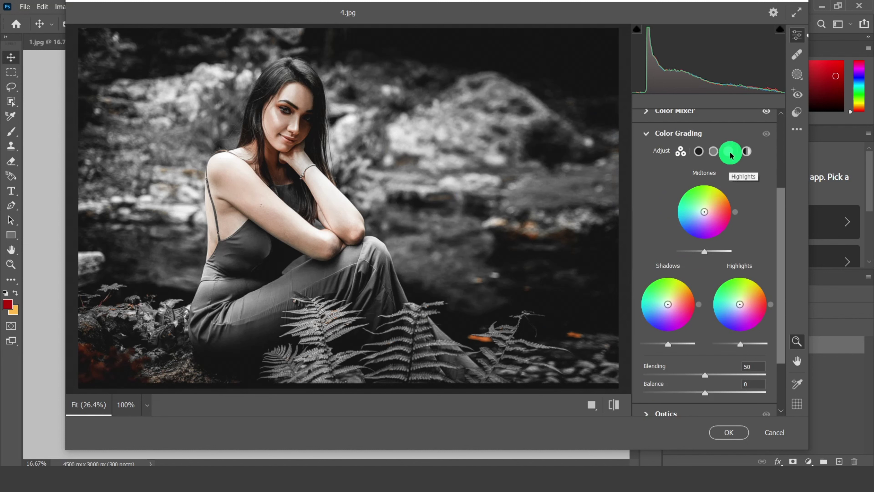
left_click(730, 152)
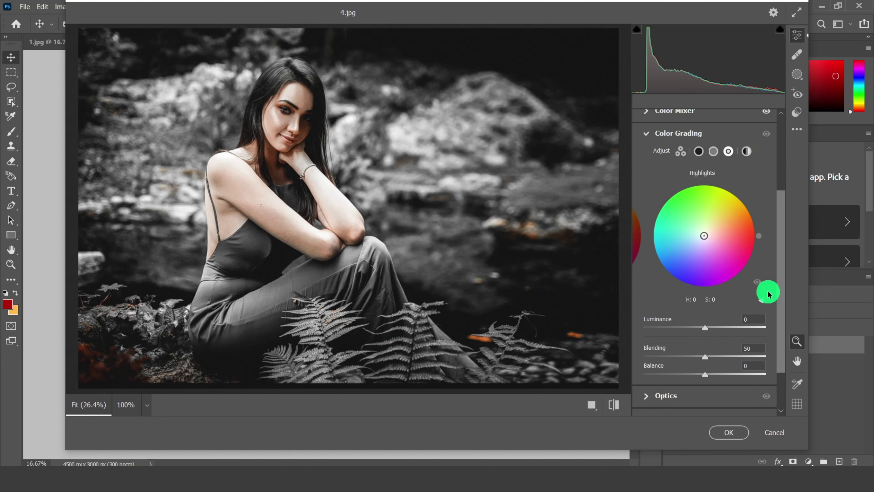
left_click(760, 303)
type("7")
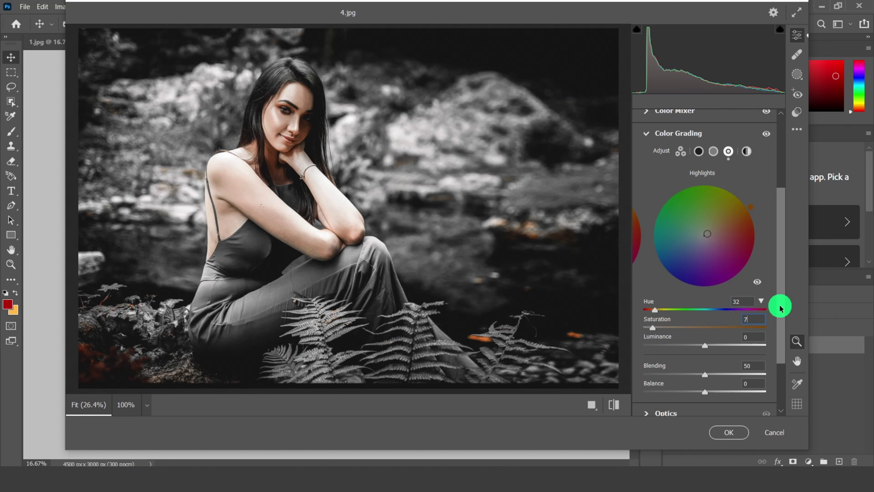
left_click_drag(781, 307, 788, 261)
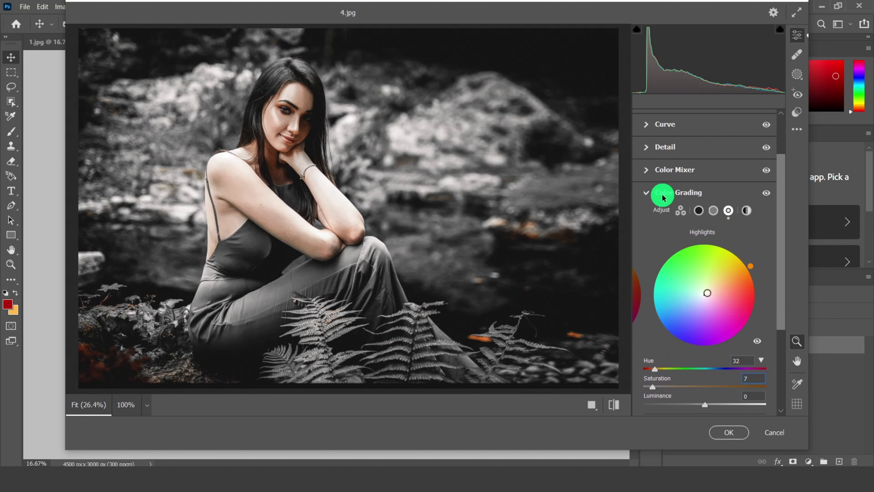
left_click(647, 193)
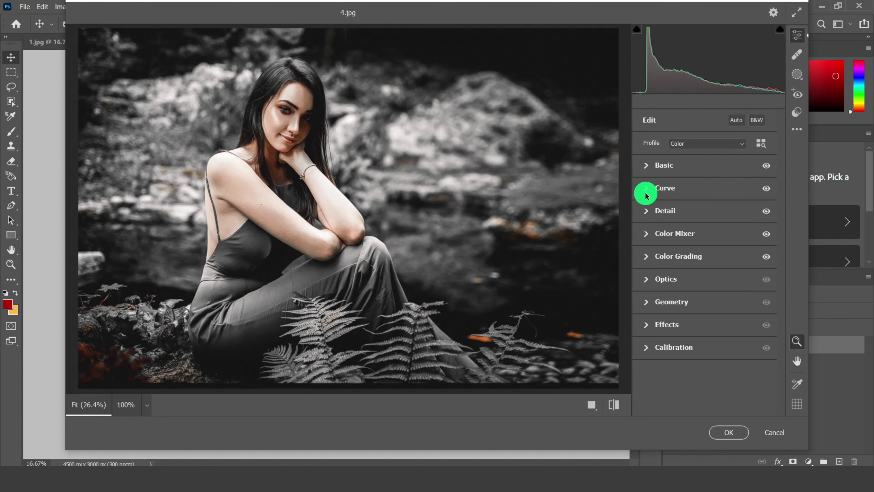
- Set the Optics vignette amount to -64
left_click(667, 283)
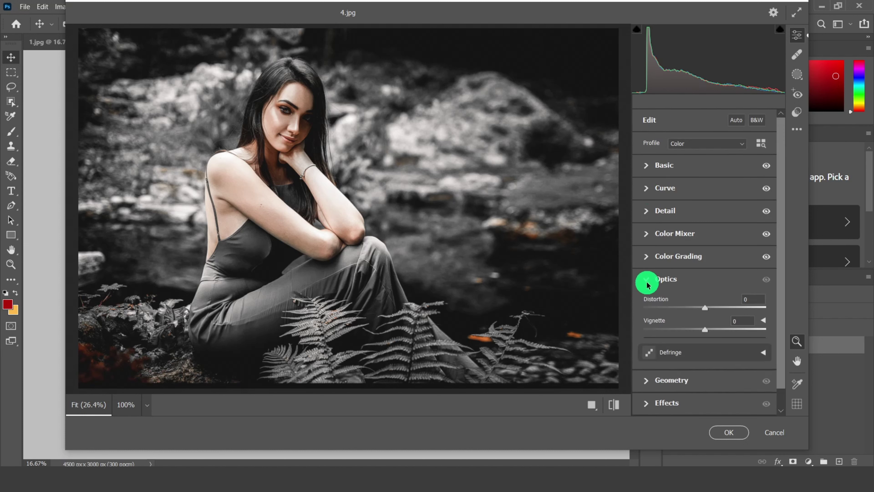
scroll(780, 291, "down", 2)
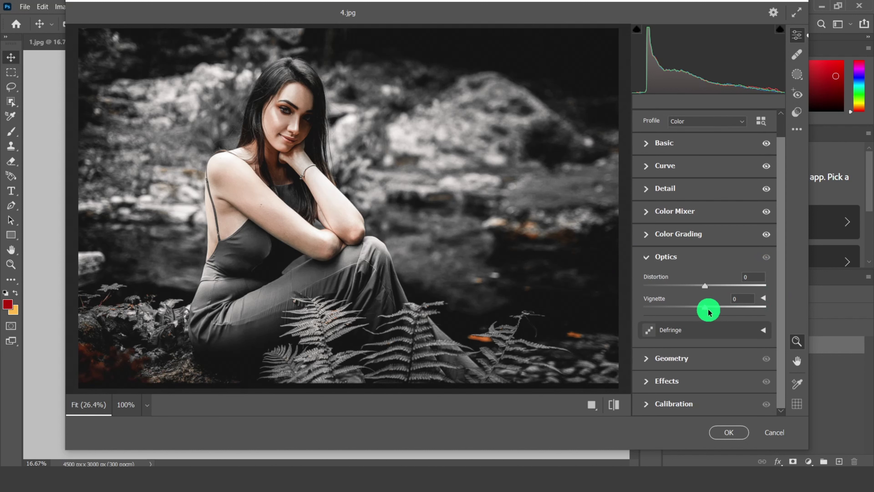
left_click_drag(703, 311, 666, 309)
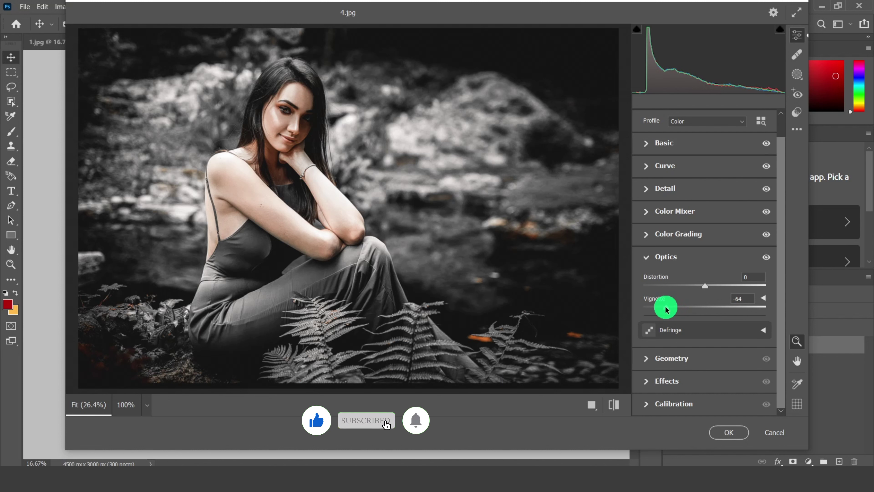
left_click(646, 256)
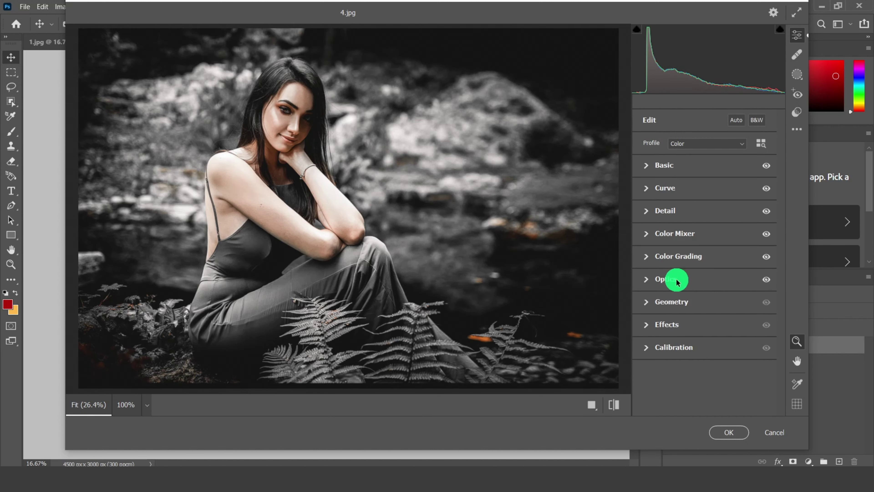
- Set Calibration Green Primary Hue to +100
left_click(650, 348)
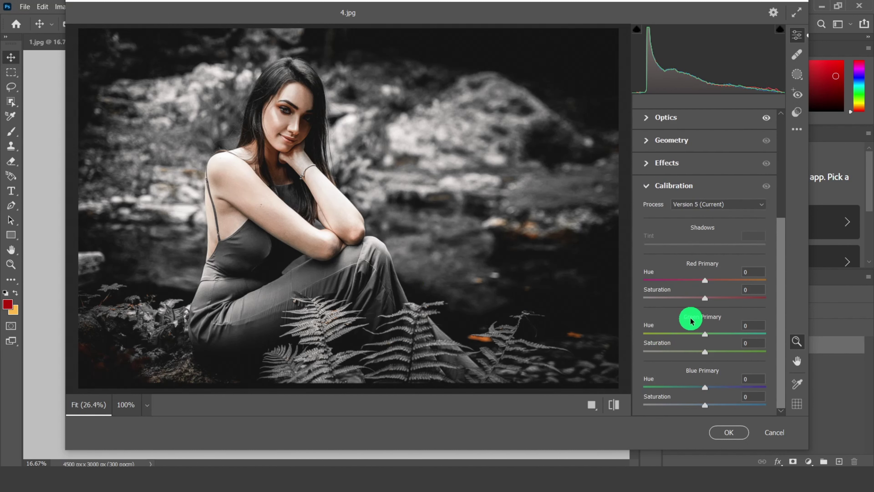
left_click_drag(705, 334, 794, 341)
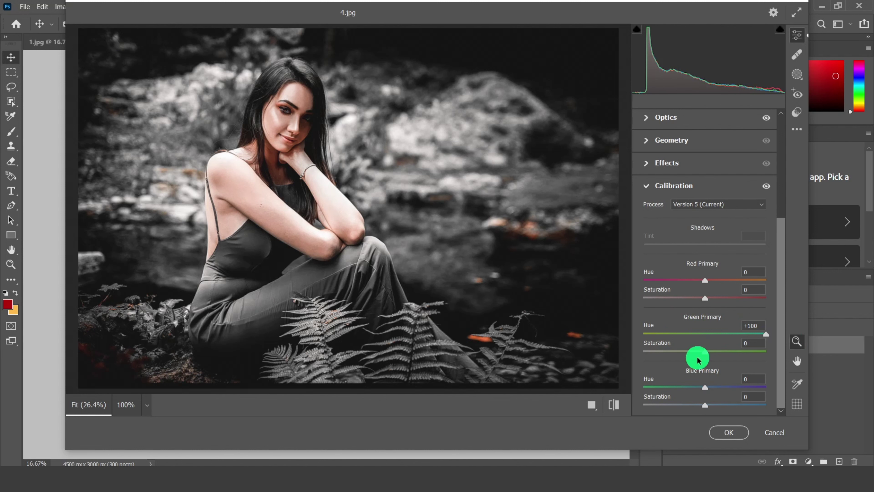
left_click(646, 186)
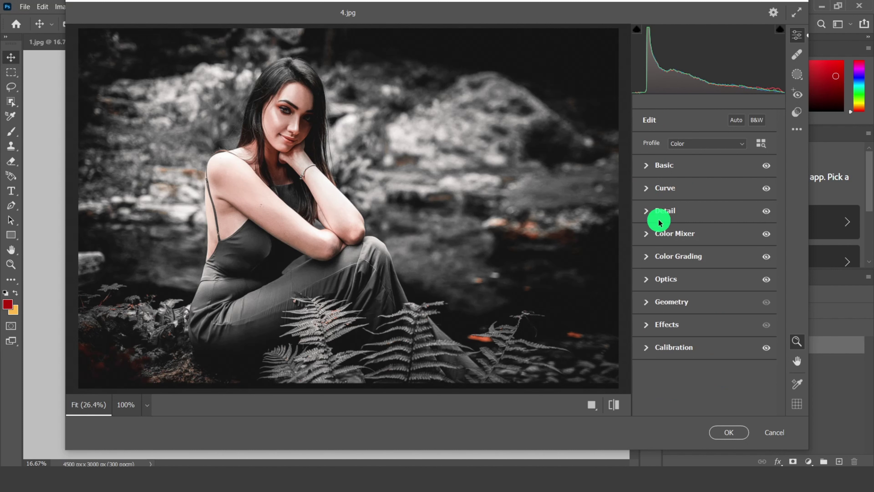
- Toggle before/after to compare the graded portrait with the original, ending on the edit
left_click(615, 406)
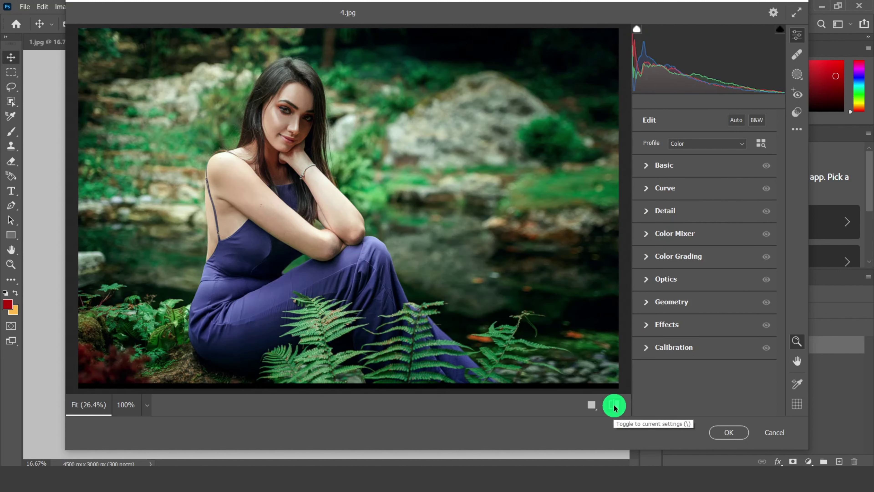
left_click(615, 407)
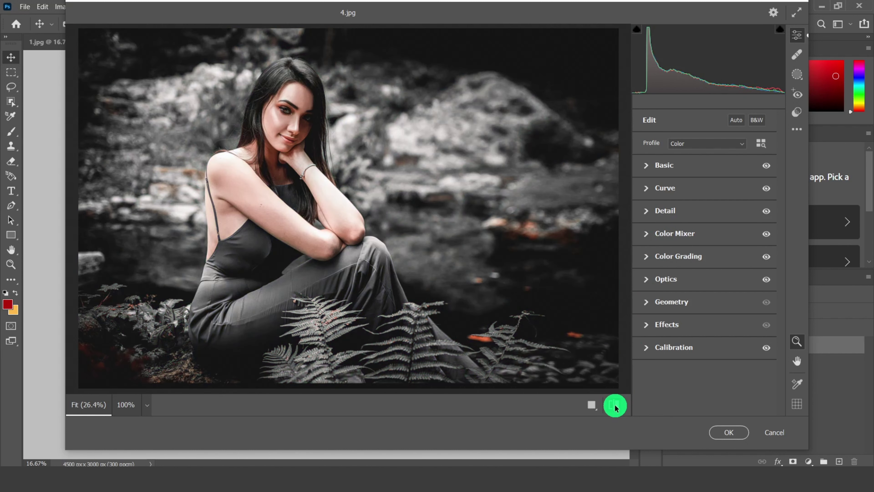
left_click(615, 407)
left_click(615, 407)
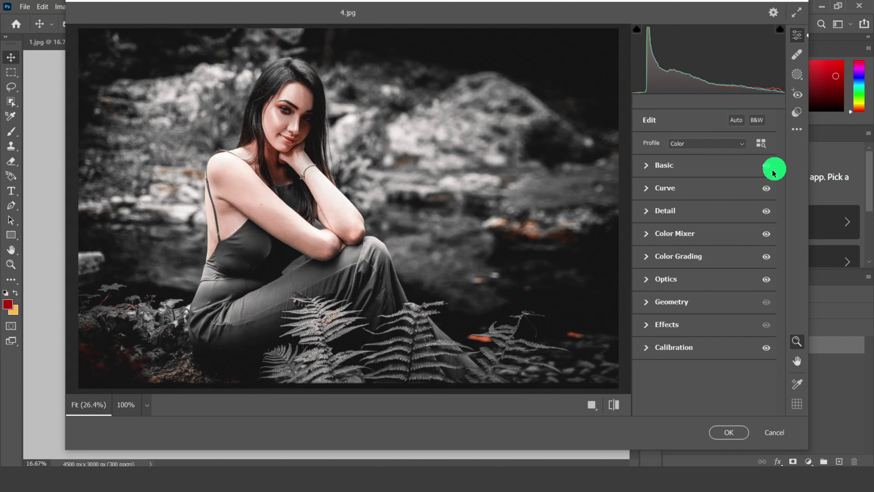
- Save the current settings as a Camera Raw preset named 'one'
left_click(796, 133)
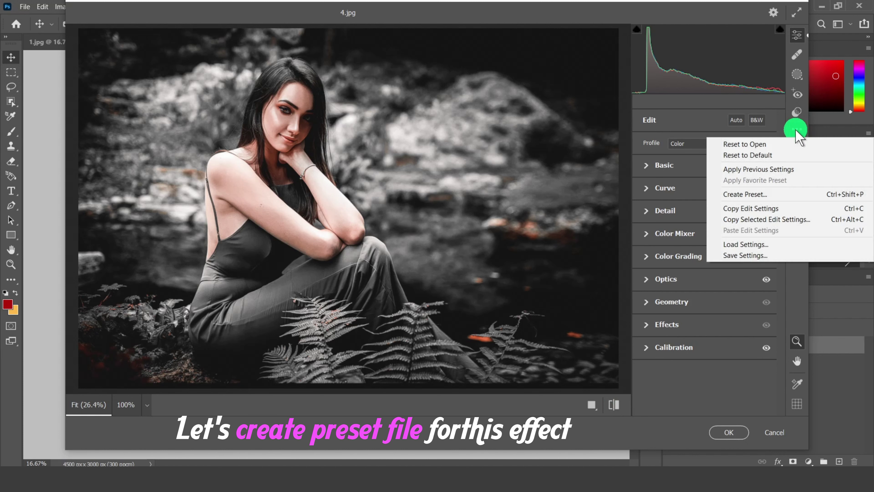
left_click(765, 194)
type("one")
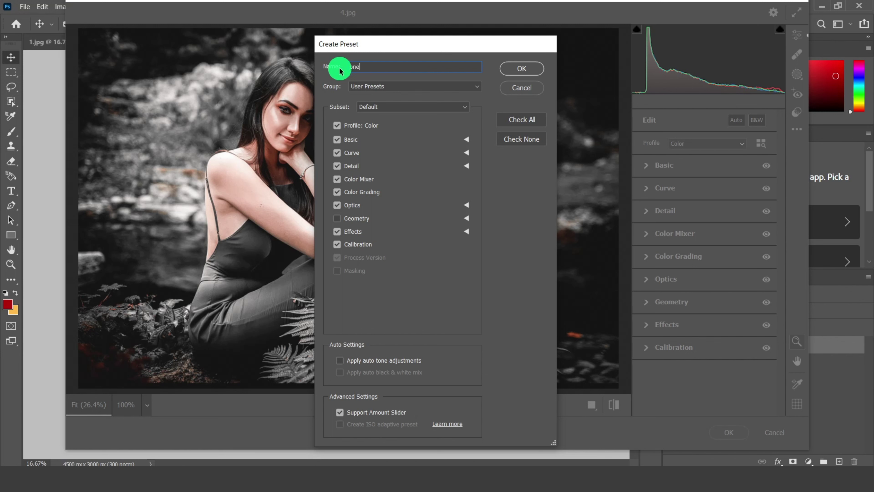
left_click(513, 70)
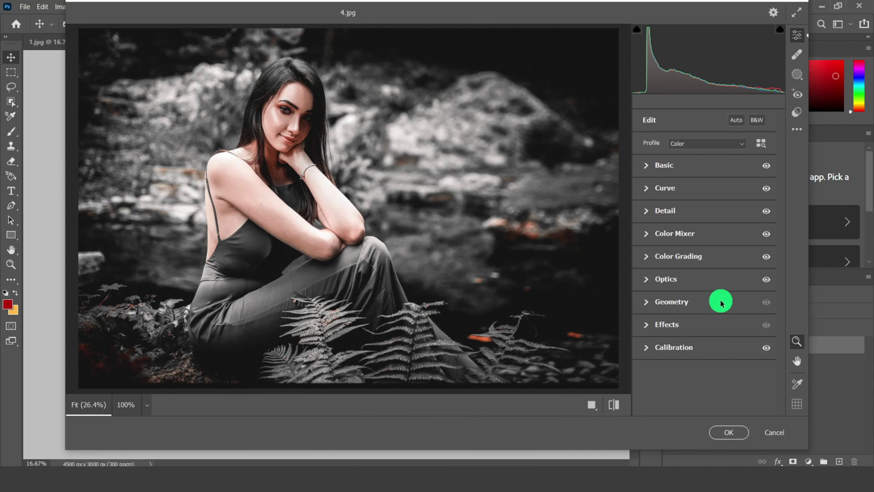
- Confirm 'one' appears under User Presets and apply the grade to 4.jpg
left_click(798, 113)
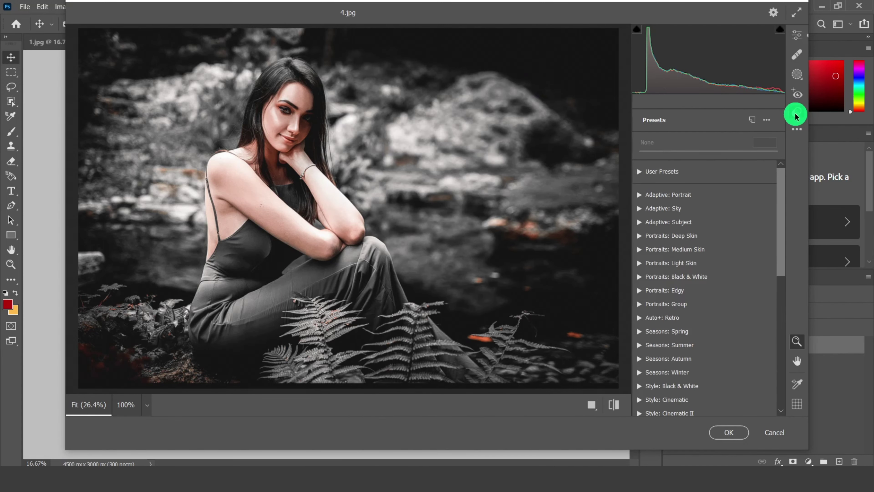
left_click(639, 172)
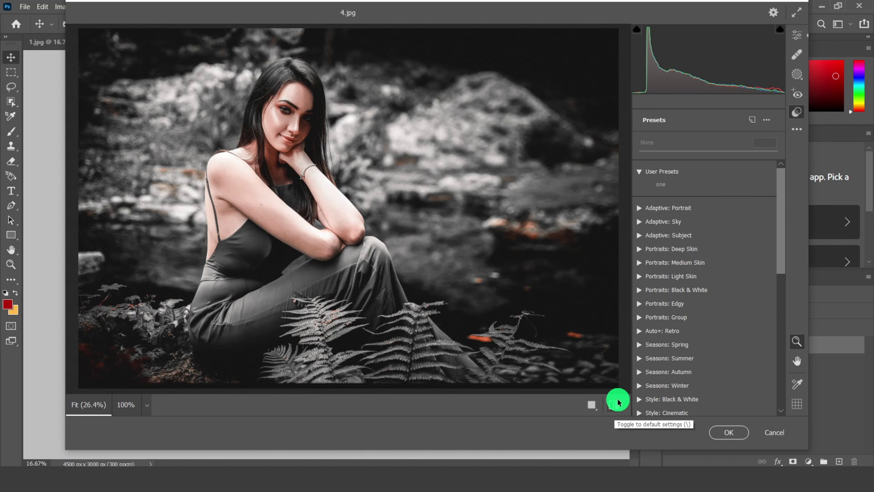
left_click(731, 435)
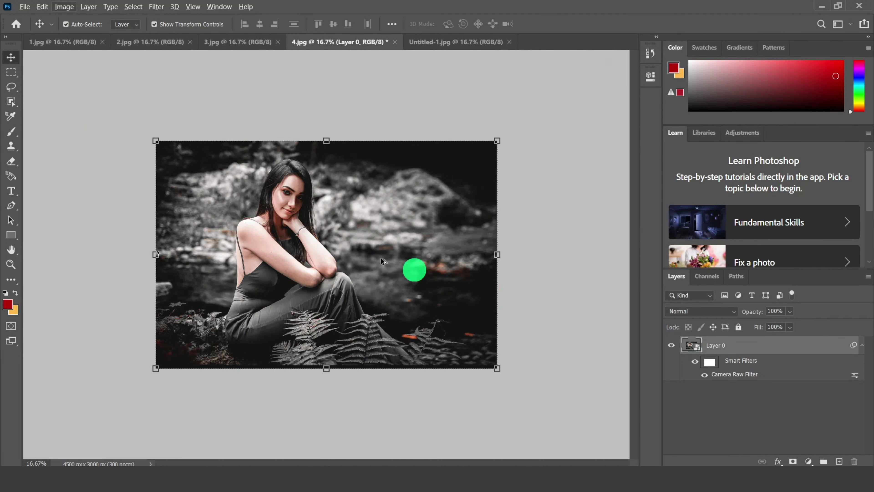
- Toggle the 4.jpg smart filter to compare with the original, leave it on, and switch to 2.jpg
scroll(222, 250, "up", 1)
scroll(259, 239, "up", 1)
scroll(260, 239, "up", 1)
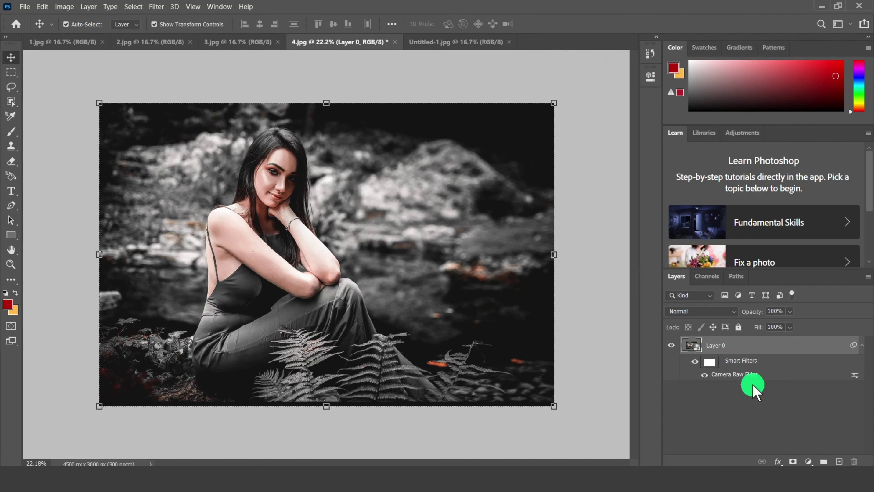
left_click(695, 364)
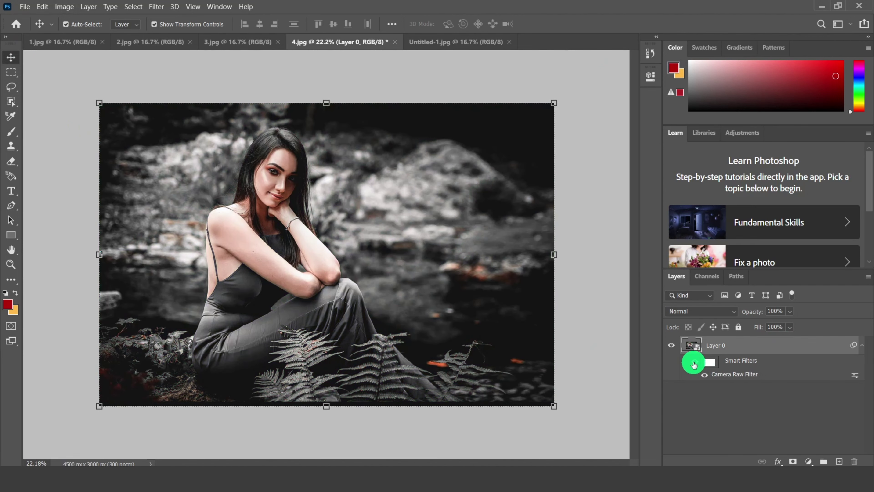
left_click(694, 364)
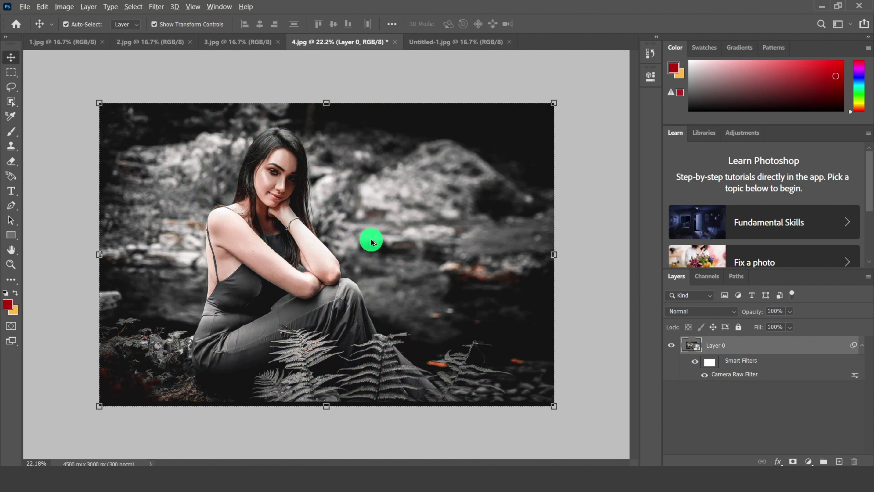
scroll(367, 240, "up", 1)
left_click(696, 364)
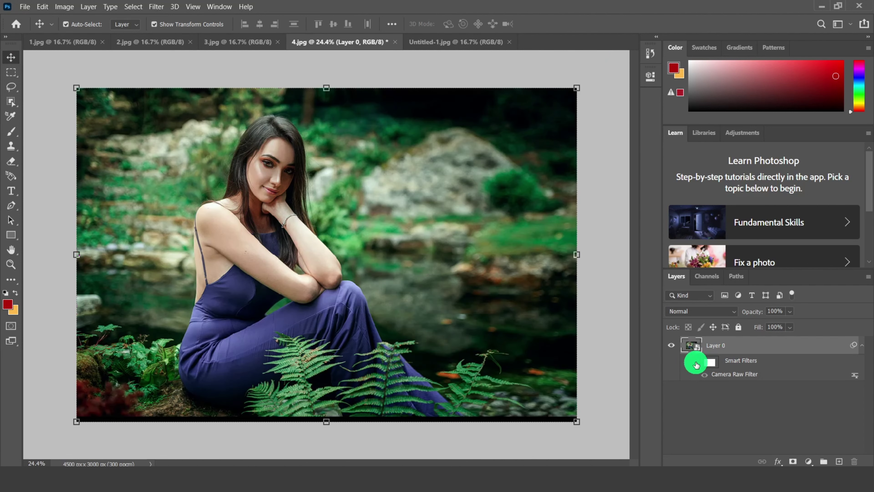
left_click(696, 364)
left_click(696, 364)
left_click(696, 364)
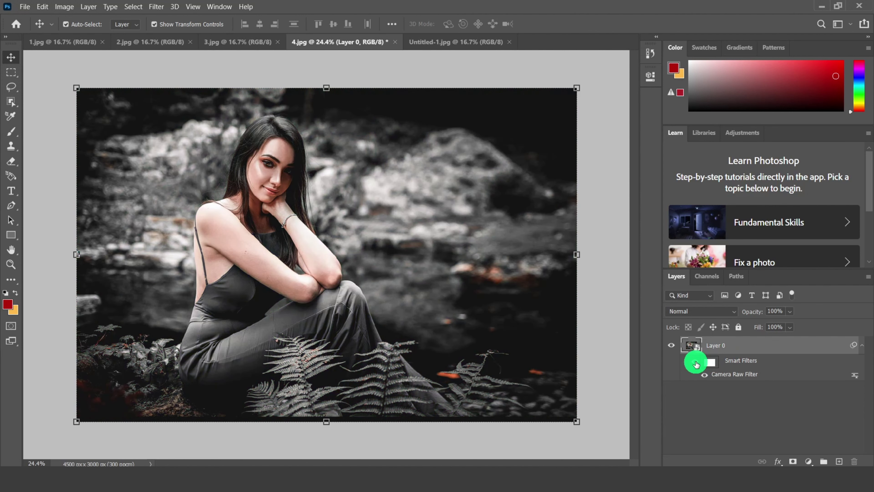
mouse_move(696, 364)
left_mouse_down()
mouse_move(390, 205)
mouse_move(211, 47)
mouse_move(146, 39)
mouse_move(320, 180)
left_mouse_up()
left_click_drag(518, 306, 724, 344)
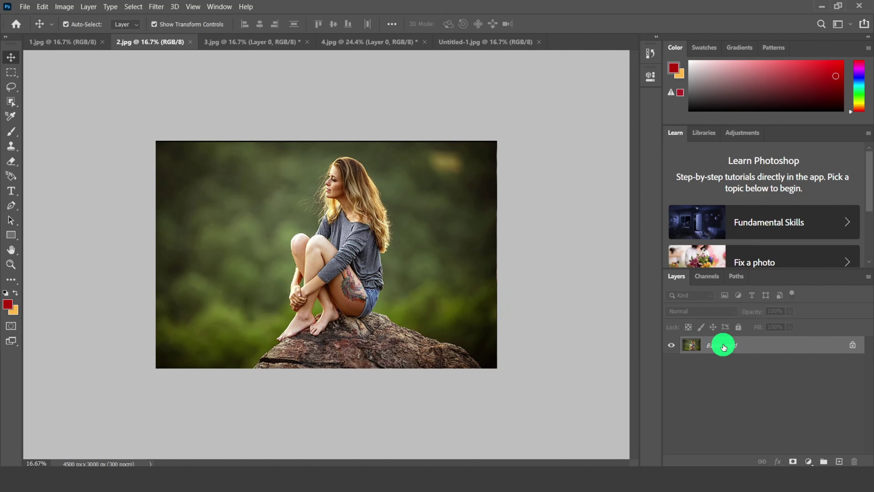
- Convert the 2.jpg Background layer to a smart object and open Camera Raw Filter
right_click(712, 346)
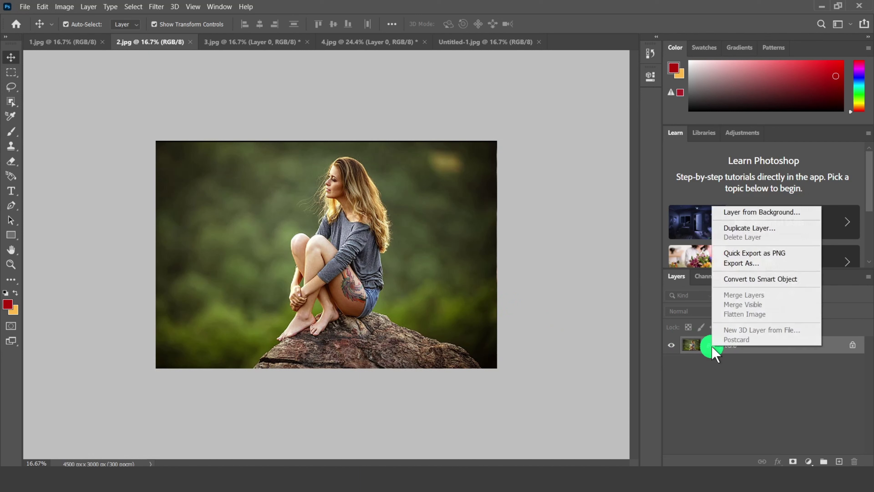
left_click(740, 280)
left_click_drag(699, 357, 198, 119)
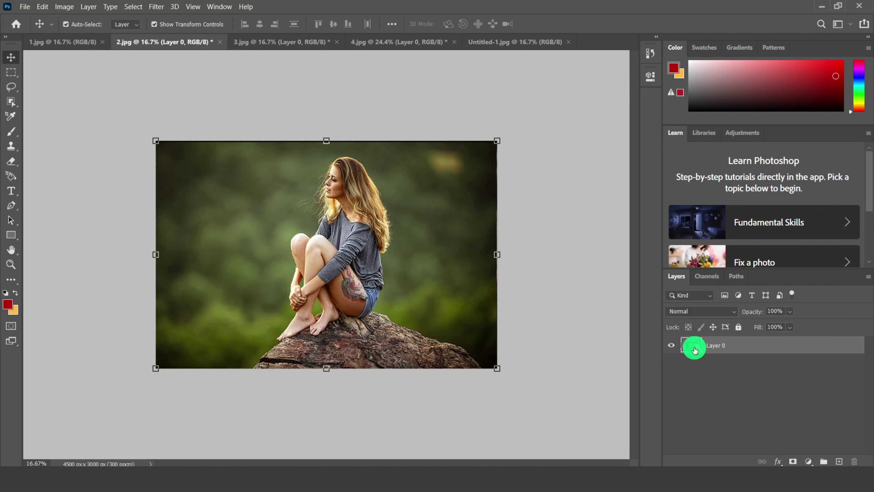
left_click(156, 6)
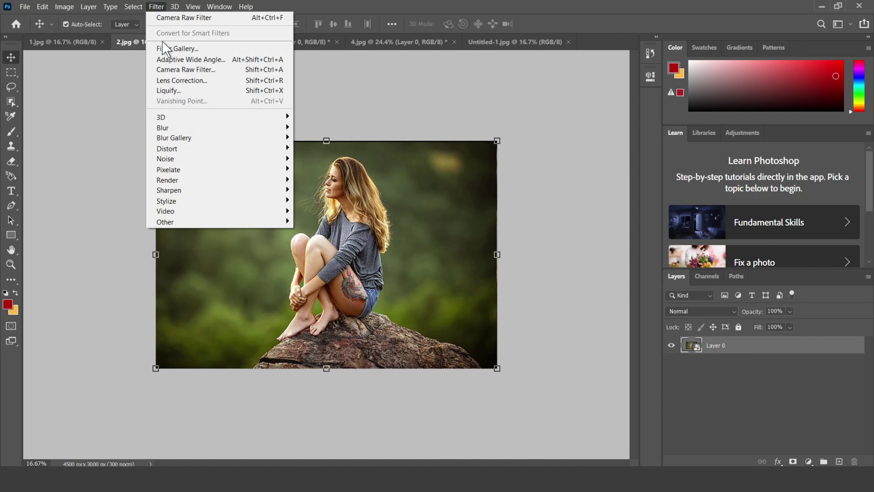
left_click(167, 70)
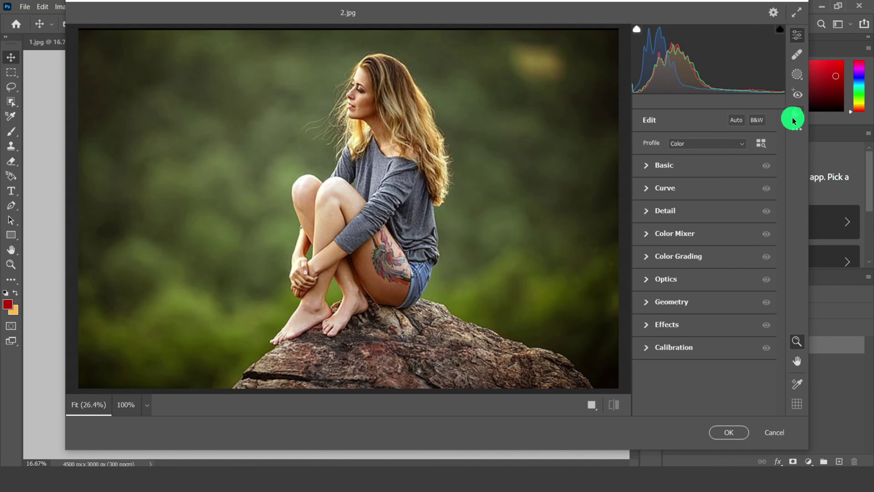
- Apply the user preset 'one' and commit the Camera Raw filter
left_click(798, 113)
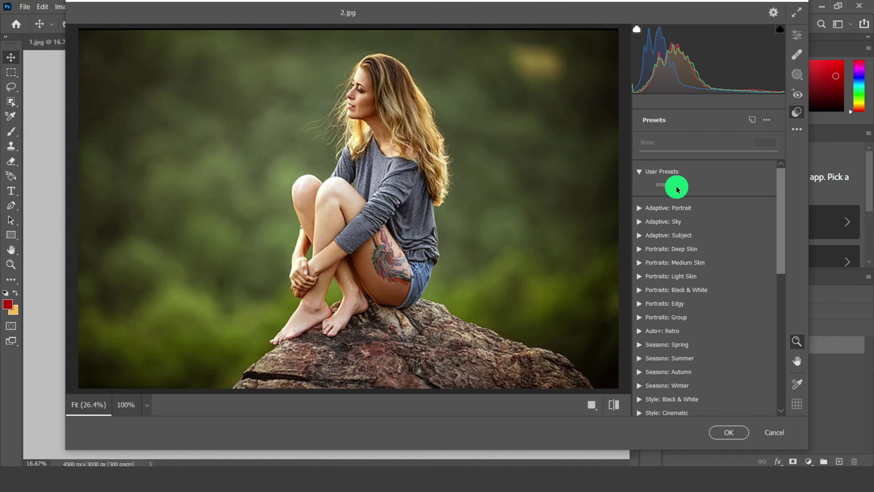
left_click(685, 188)
left_click(689, 187)
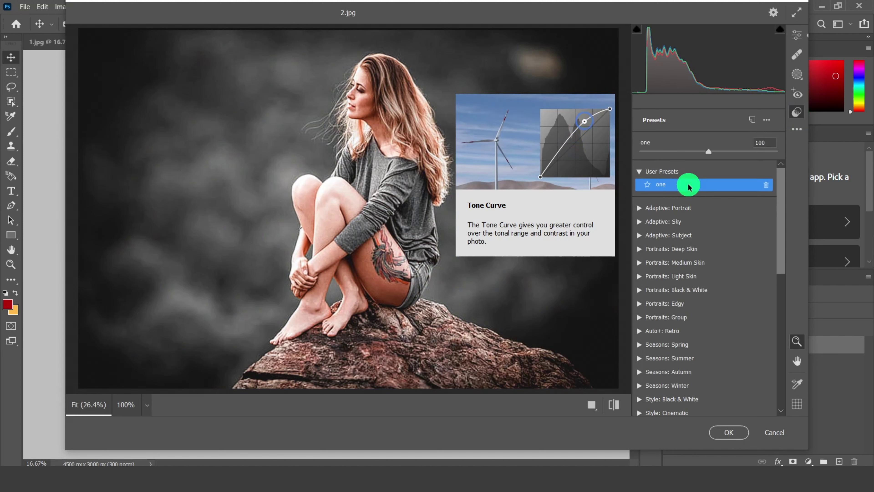
left_click(727, 433)
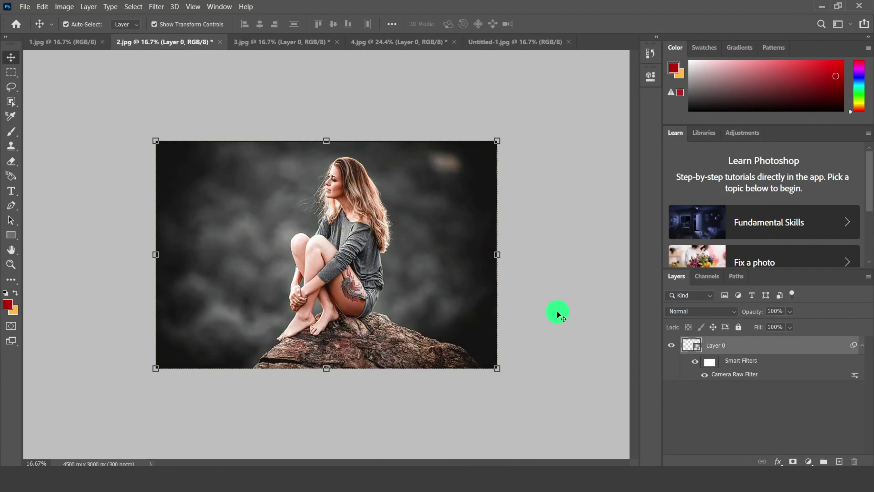
- Toggle the smart filter to compare 2.jpg with its original, then switch to 1.jpg
left_click(695, 365)
left_click(695, 364)
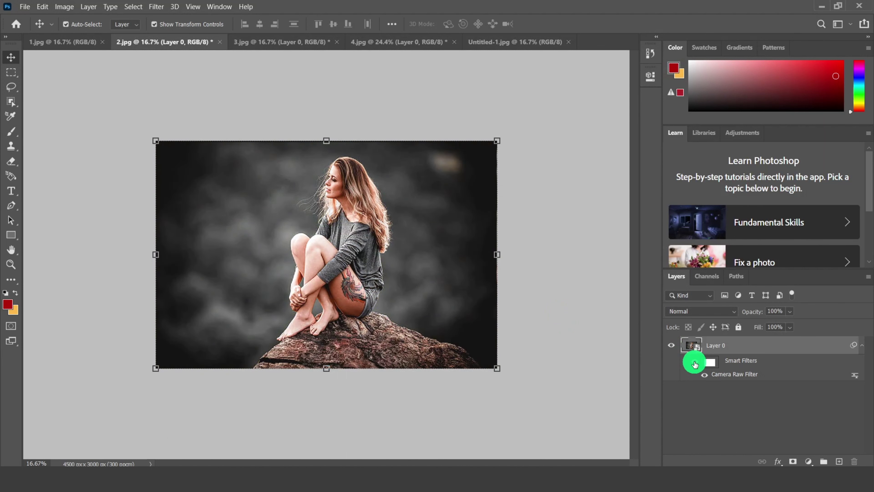
left_click(694, 364)
left_click(78, 42)
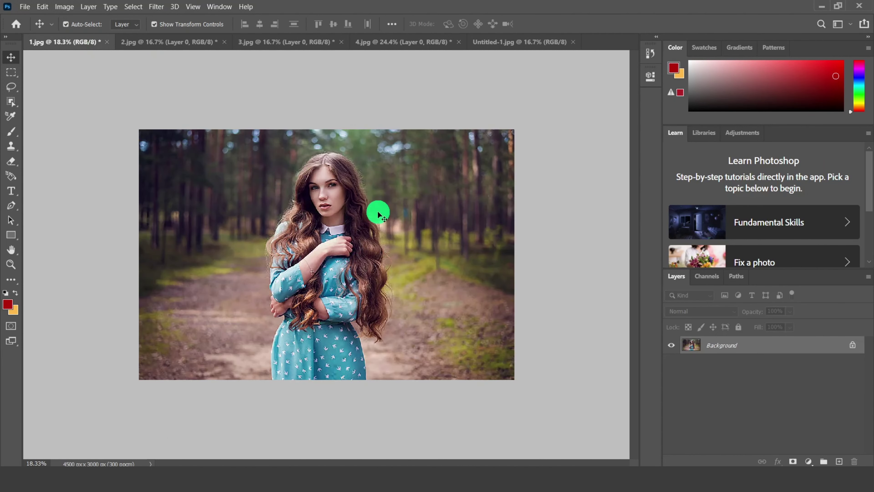
- Convert the Background layer of 1.jpg into a smart object
right_click(728, 346)
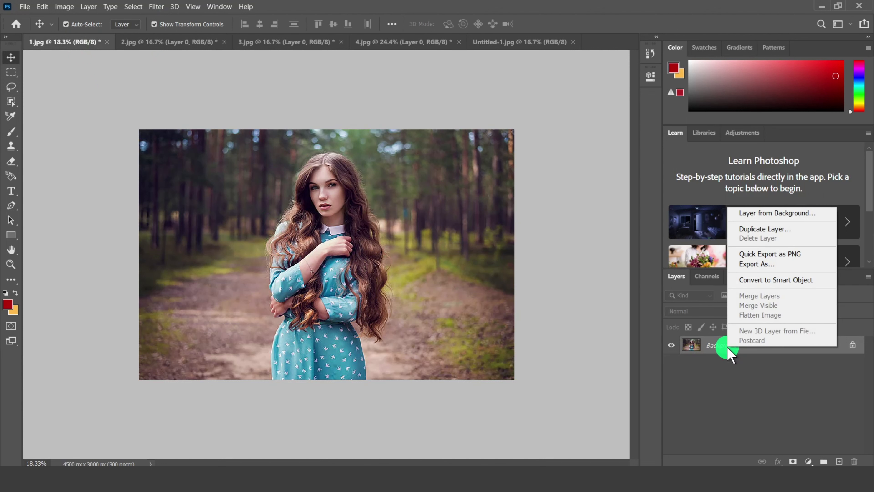
left_click(757, 279)
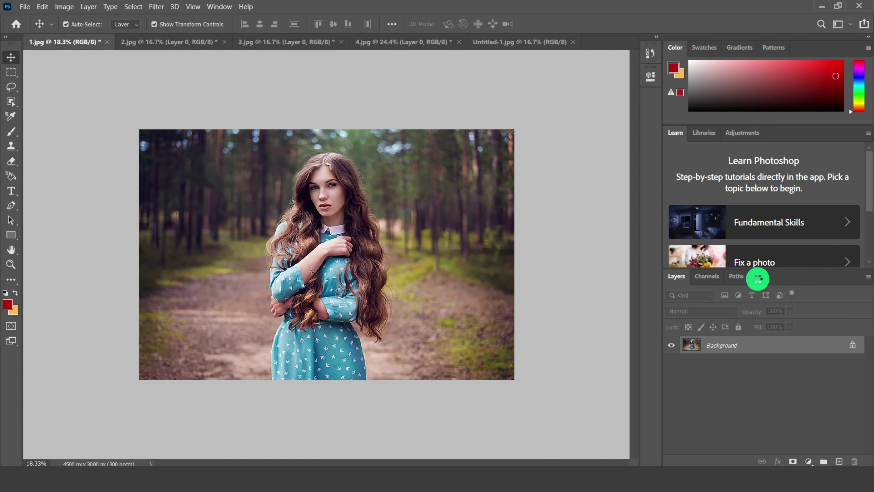
left_click(681, 347)
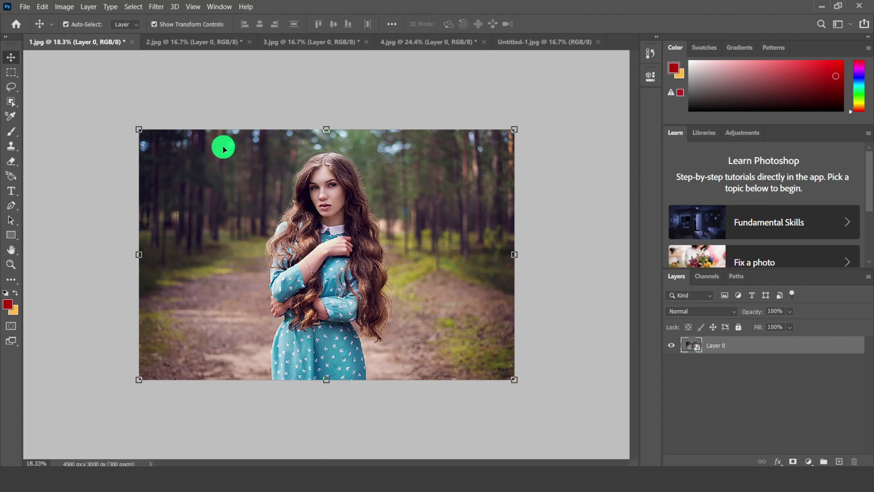
- Apply the 'one' preset in the Camera Raw Filter at amount 104
left_click(154, 8)
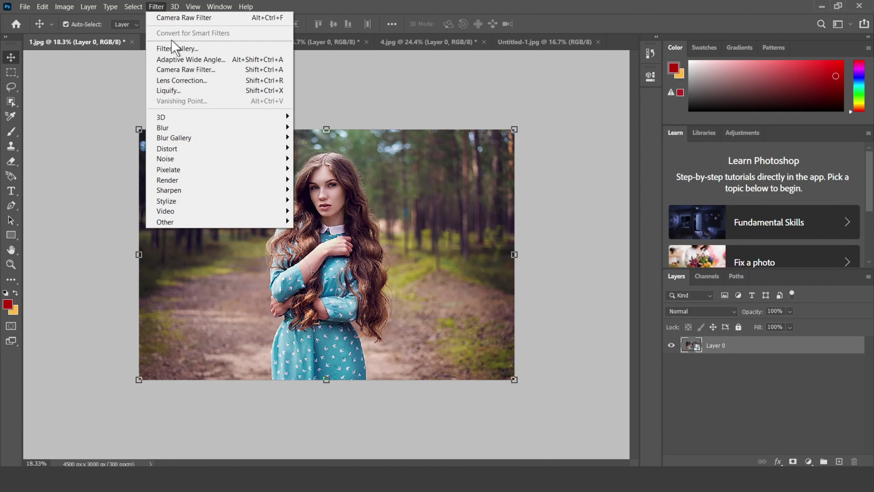
left_click(179, 70)
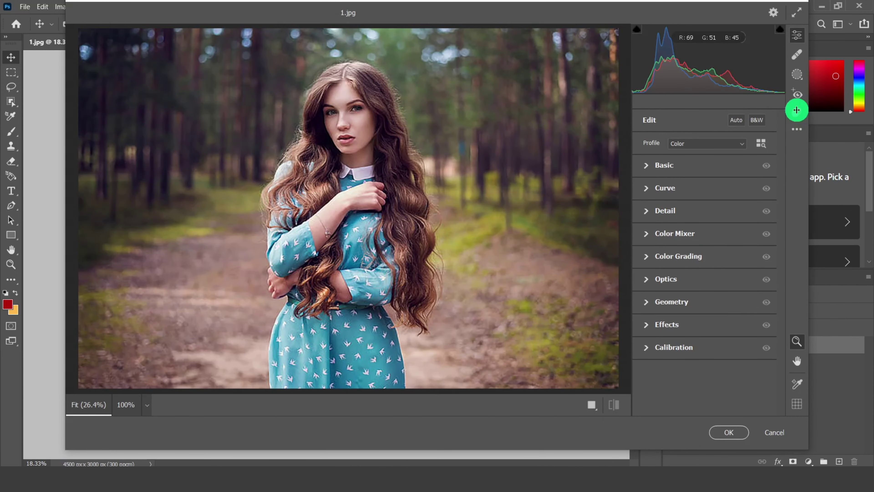
left_click(797, 112)
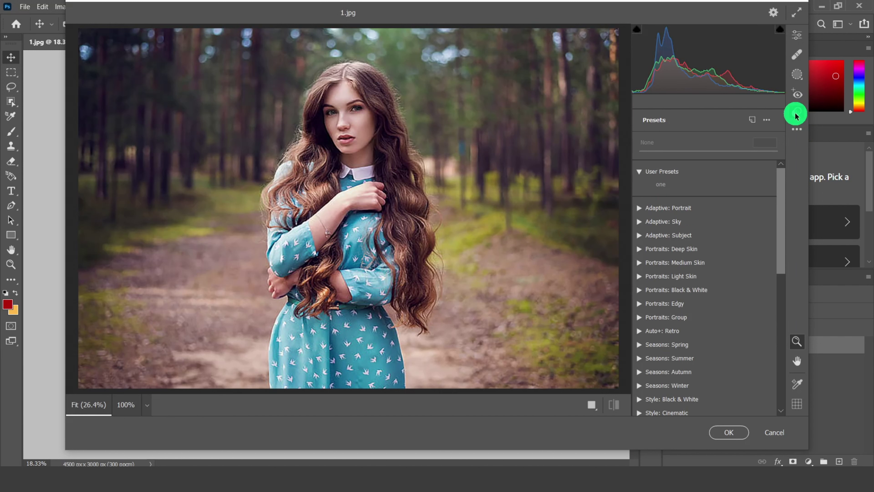
left_click(666, 186)
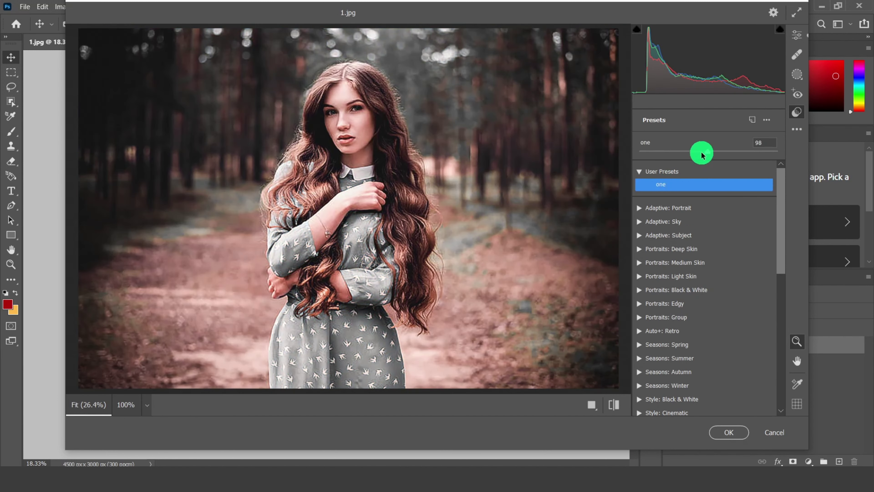
left_click_drag(702, 155, 667, 152)
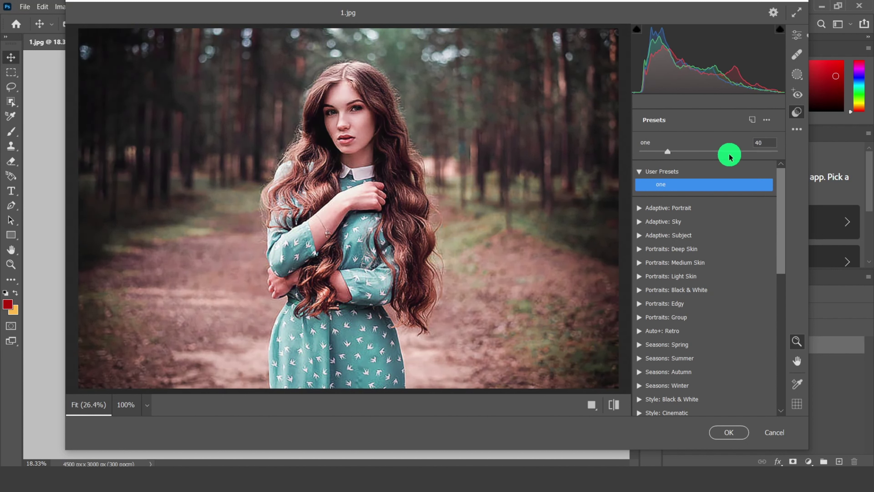
left_click(762, 152)
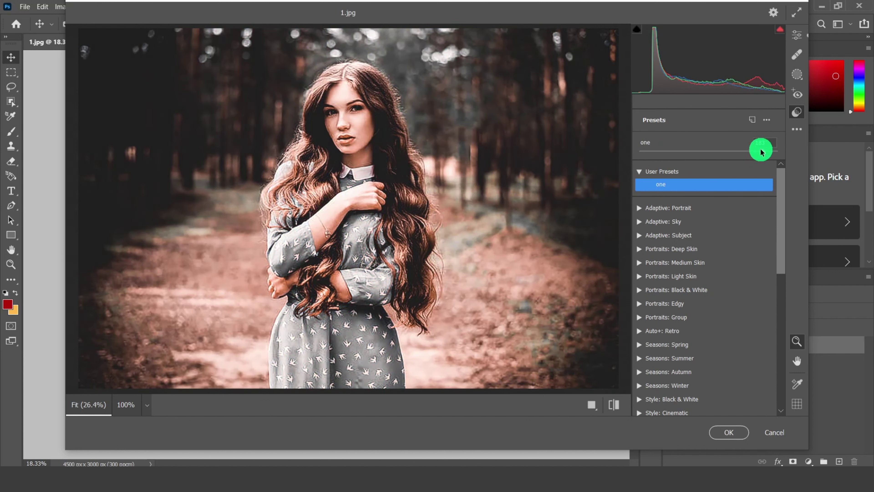
left_click_drag(761, 152, 710, 155)
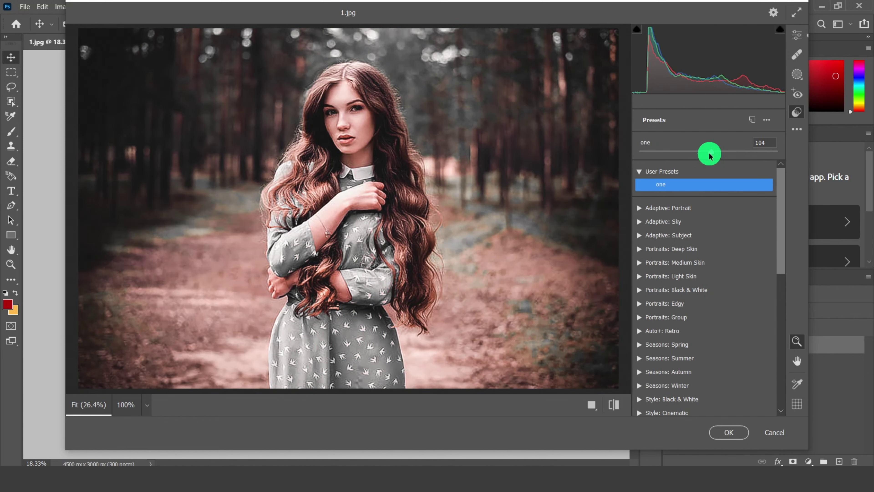
left_click(727, 432)
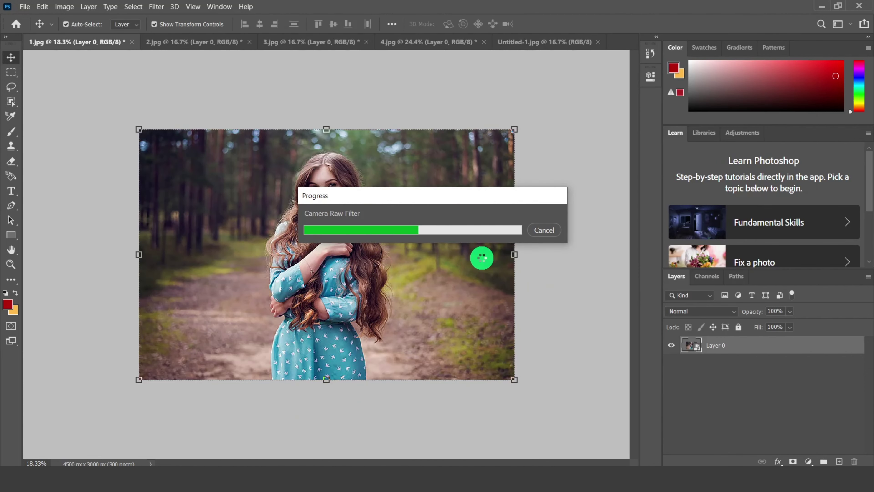
- Toggle the Camera Raw smart filter to compare against the original, leaving it visible
scroll(433, 258, "up", 2)
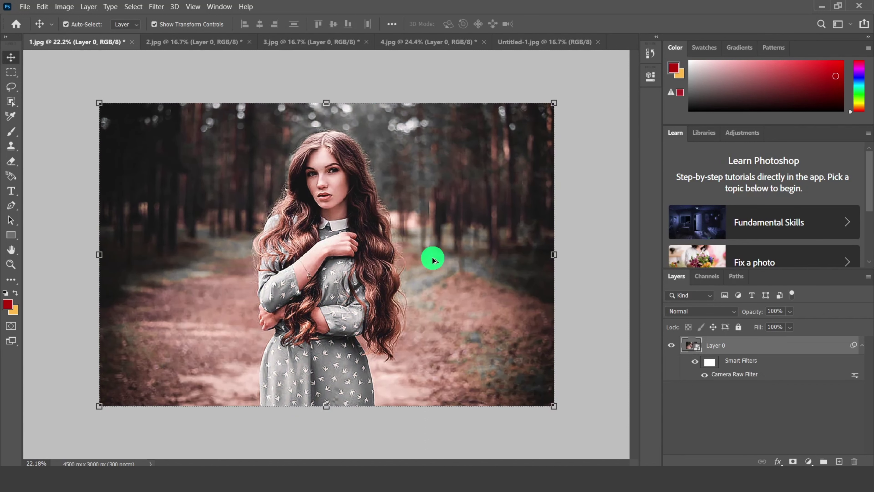
left_click(695, 362)
left_click(694, 363)
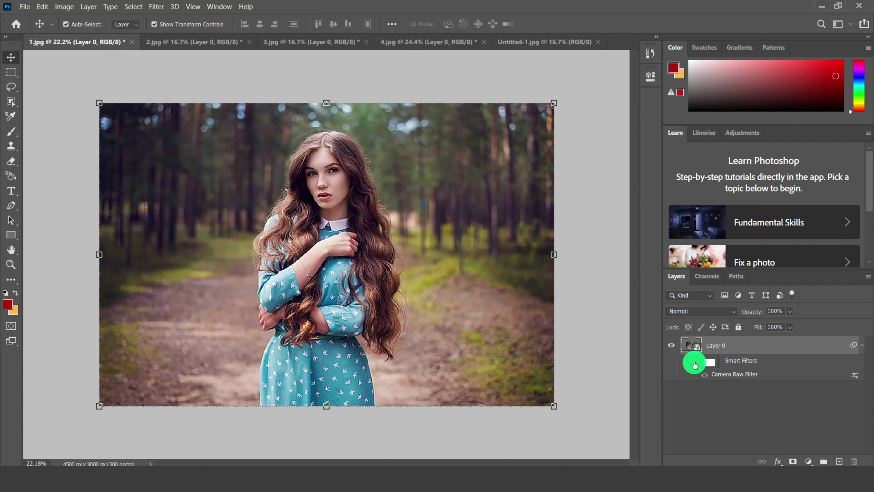
left_click(695, 362)
left_click(695, 363)
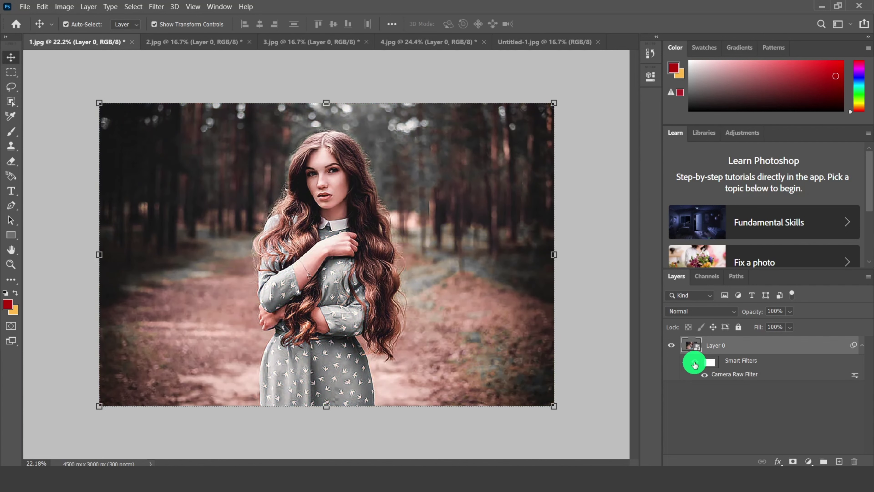